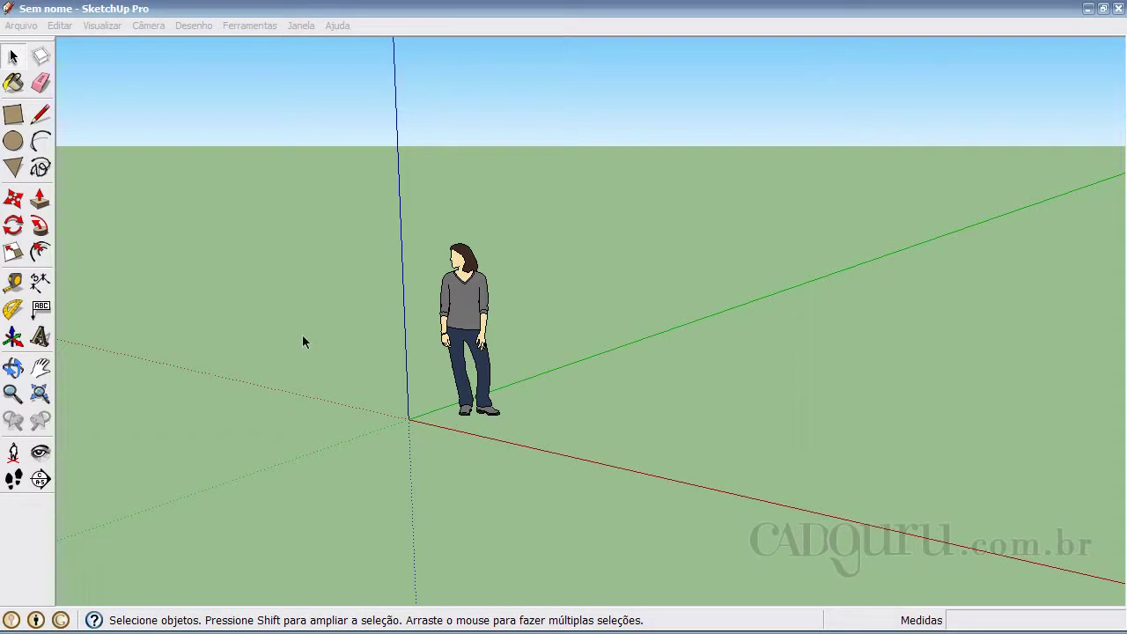
# Draw a circle with a 2 m radius on the ground plane, centred on the origin.
pyautogui.click(290, 8)
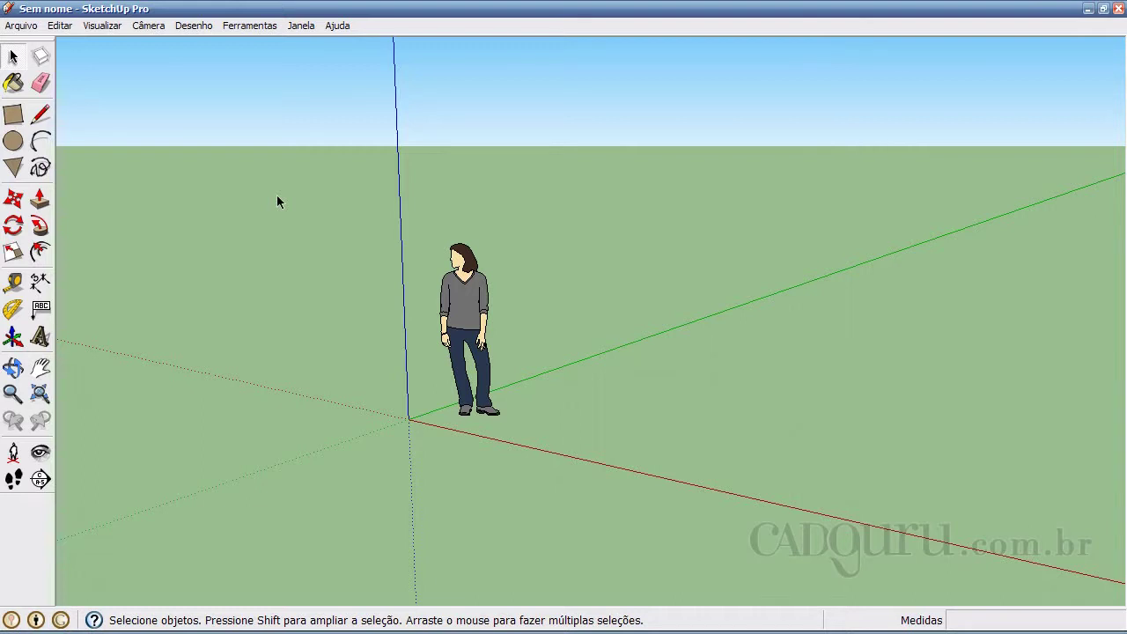
pyautogui.press('c')
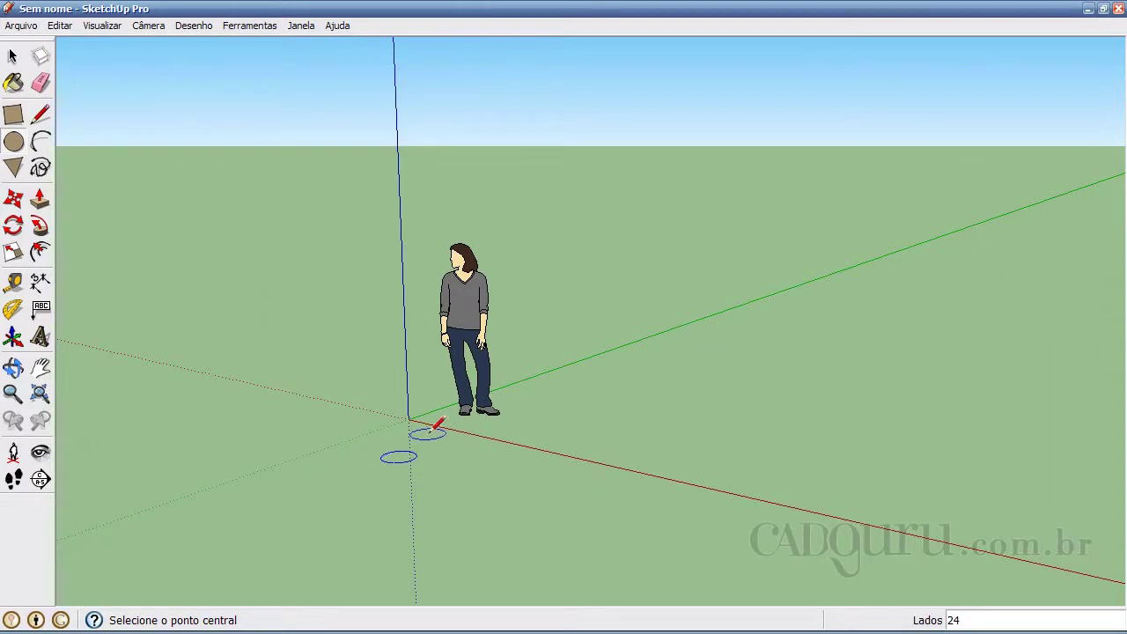
pyautogui.moveTo(427, 414); pyautogui.dragTo(256, 338, button='middle')
pyautogui.moveTo(631, 365); pyautogui.dragTo(558, 328, button='middle')
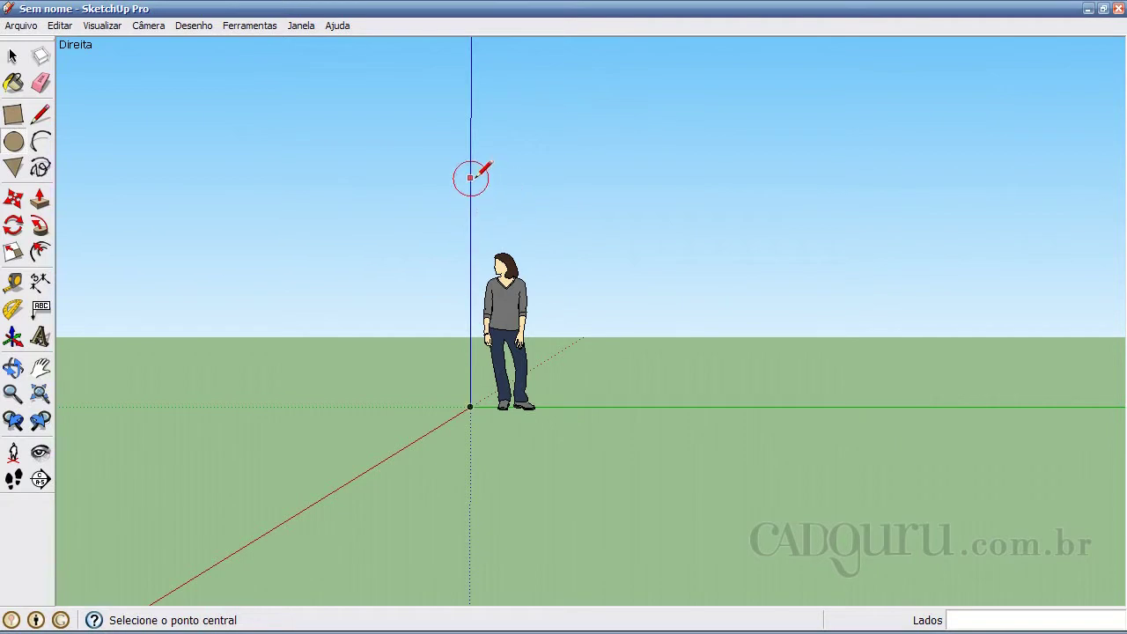
pyautogui.moveTo(682, 355); pyautogui.dragTo(520, 356, button='middle')
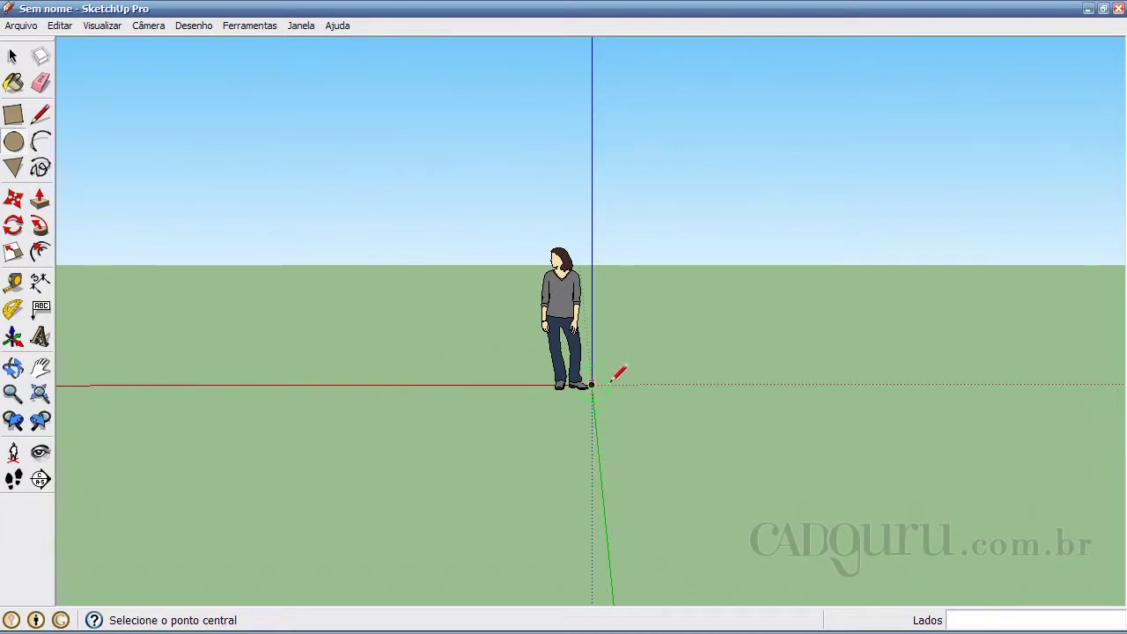
pyautogui.moveTo(423, 329); pyautogui.dragTo(553, 389, button='middle')
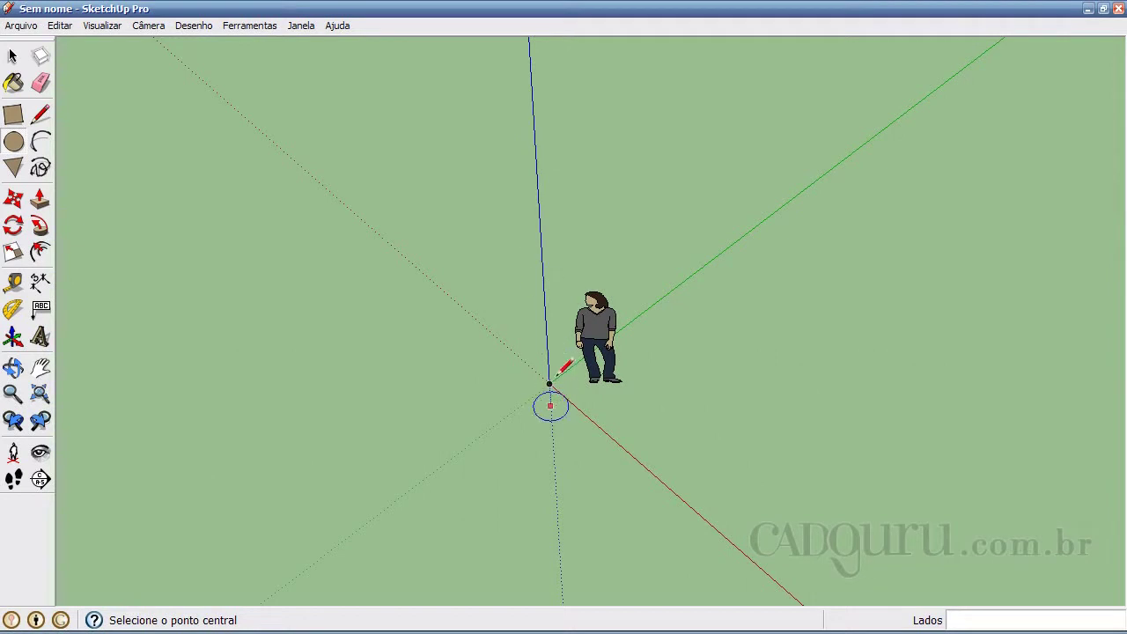
pyautogui.moveTo(568, 383); pyautogui.dragTo(749, 366, button='middle')
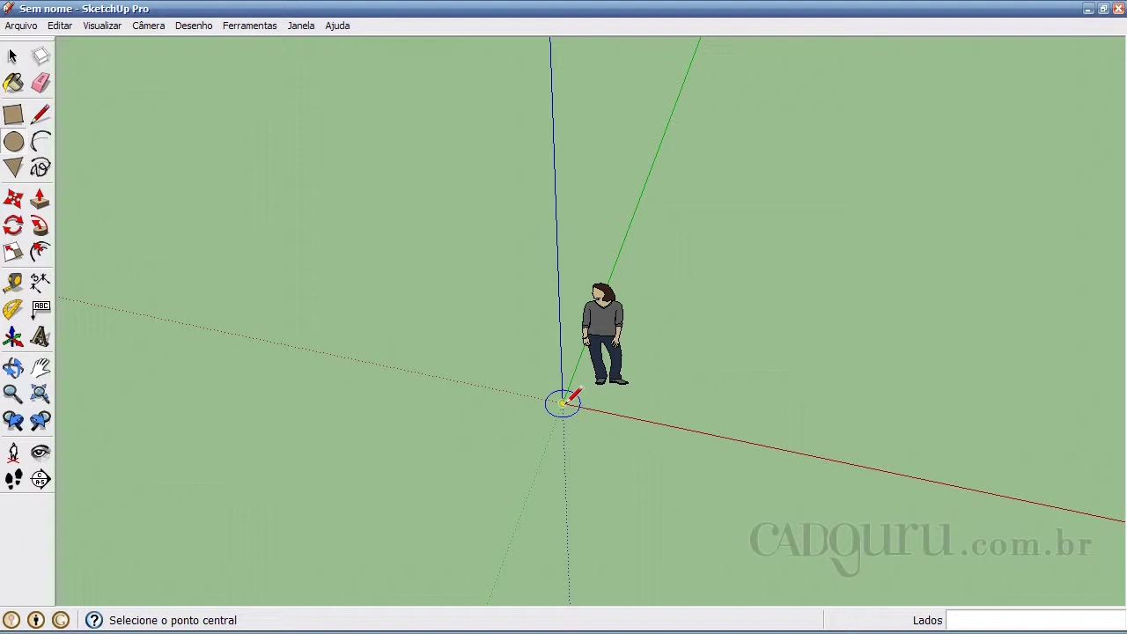
pyautogui.scroll(5, 562, 402)
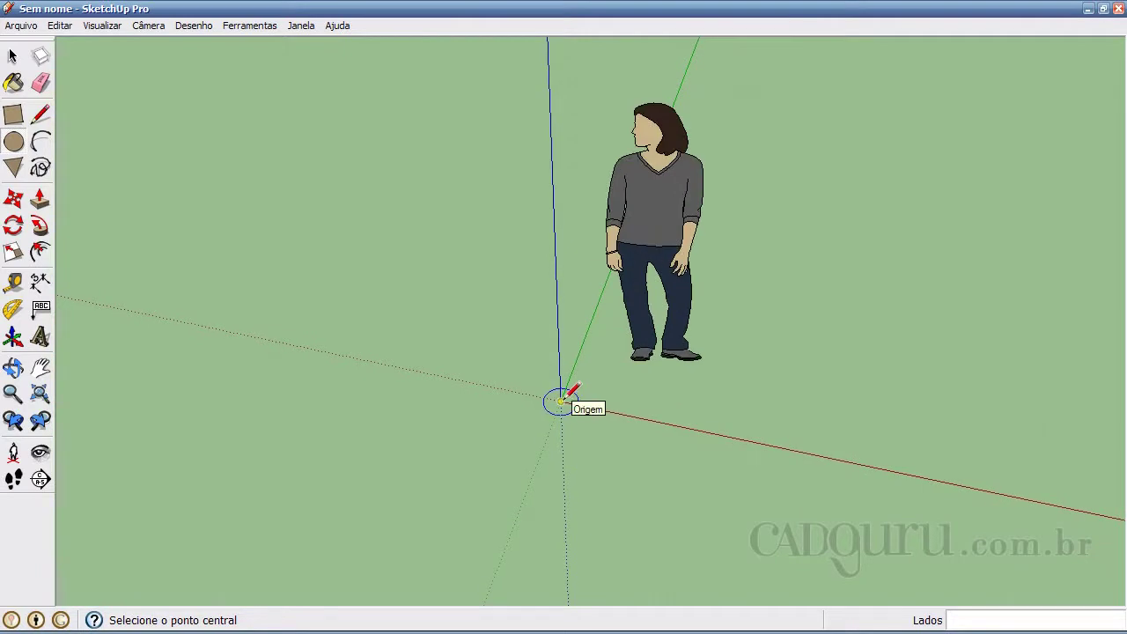
pyautogui.click(561, 401)
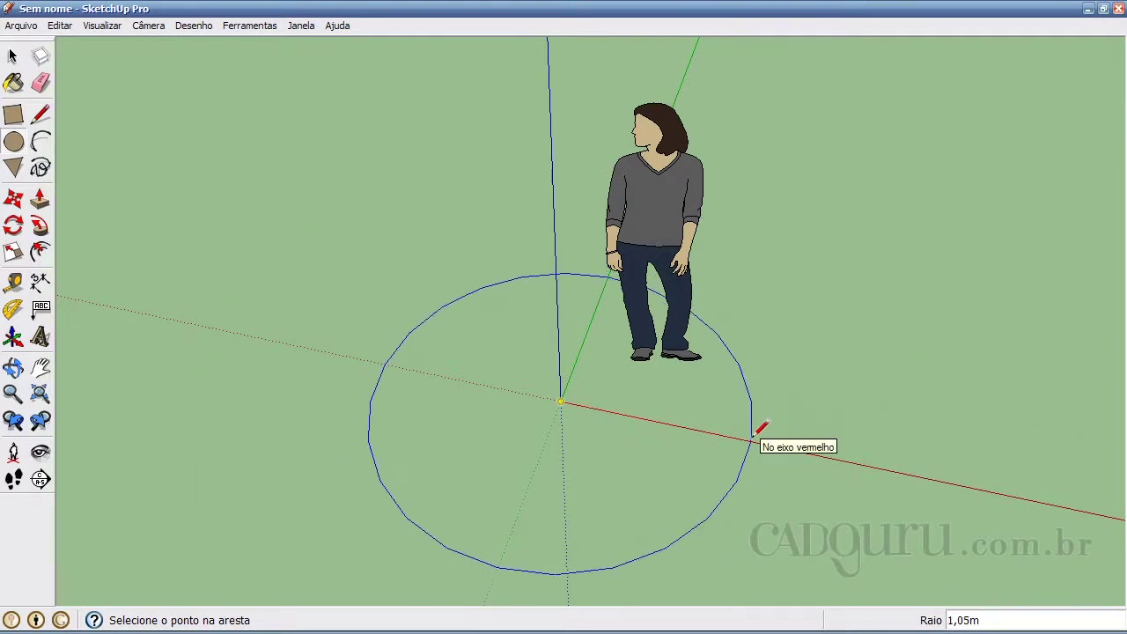
pyautogui.write('2')
pyautogui.press('Return')
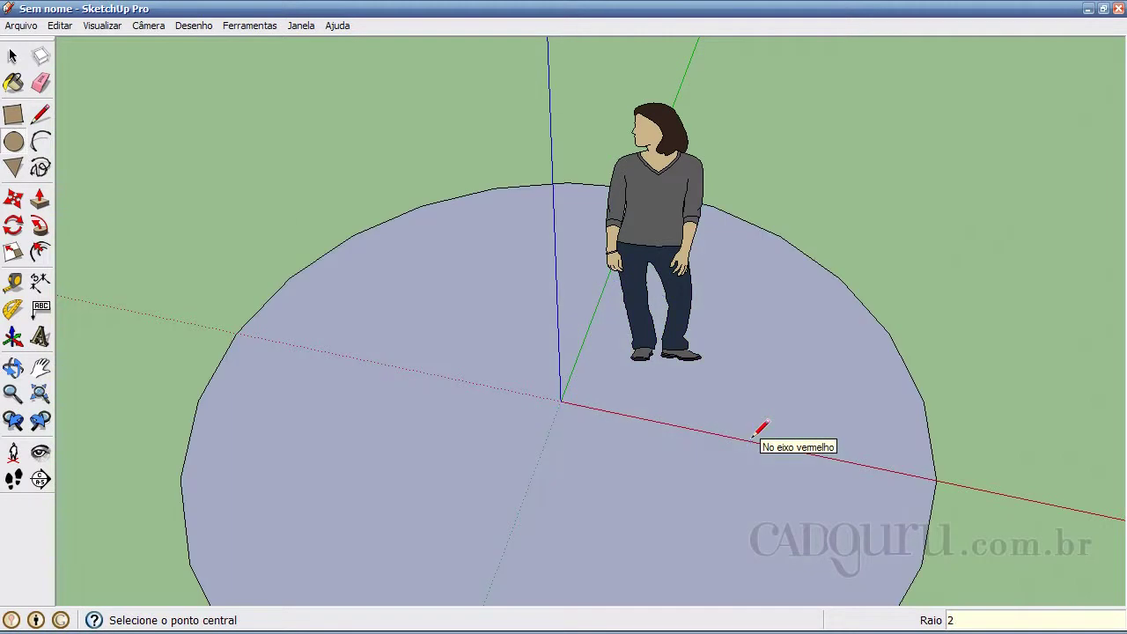
pyautogui.scroll(-2, 659, 460)
pyautogui.moveTo(659, 460); pyautogui.dragTo(656, 421, button='middle')
pyautogui.press('c')
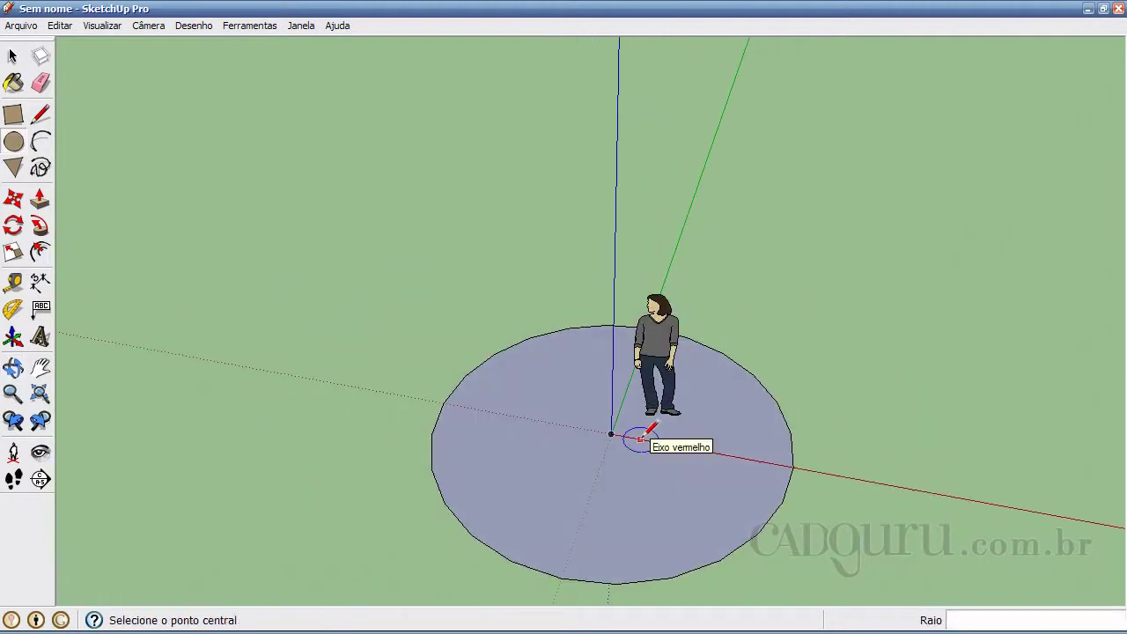
pyautogui.press('space')
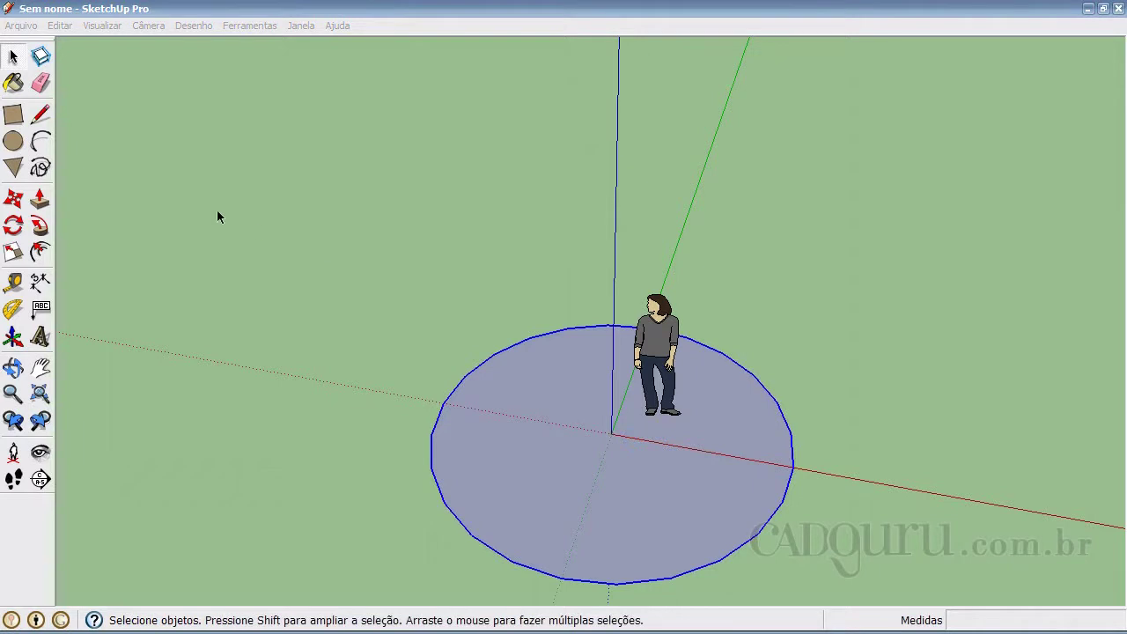
pyautogui.click(13, 141)
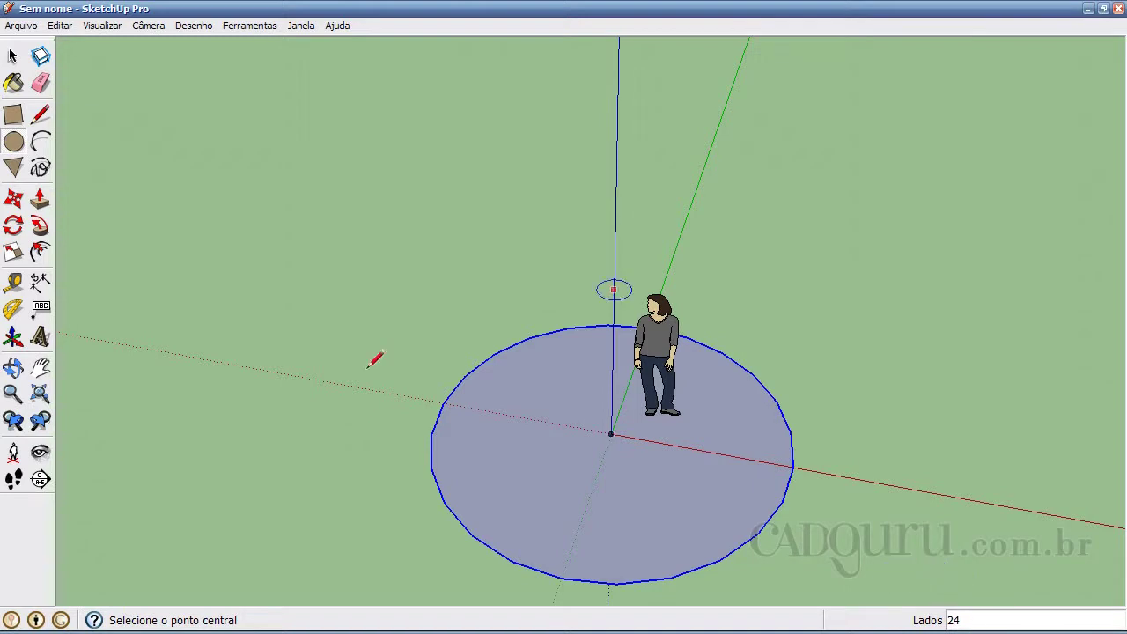
pyautogui.press('space')
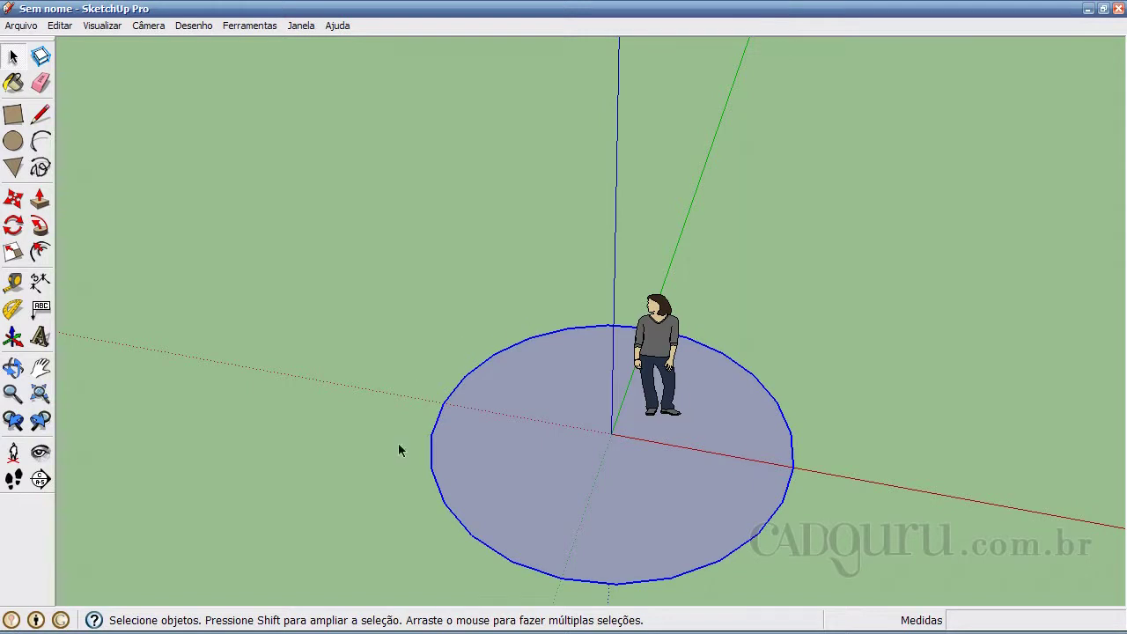
# Open the entity information for the circle's edge and set its segments to 999.
pyautogui.rightClick(769, 396)
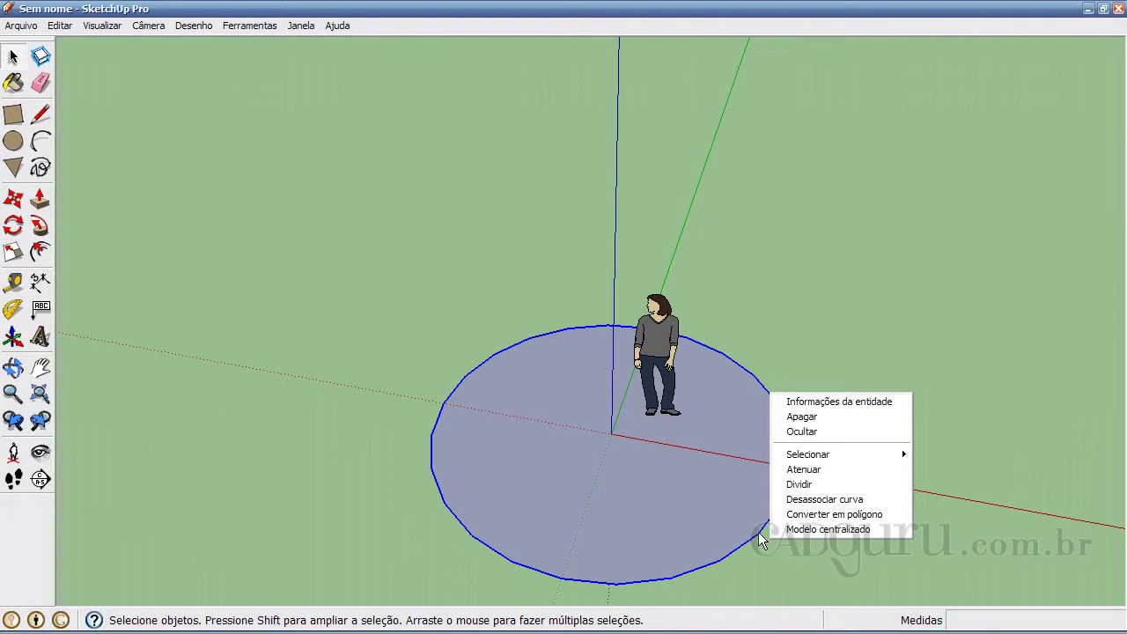
pyautogui.click(866, 402)
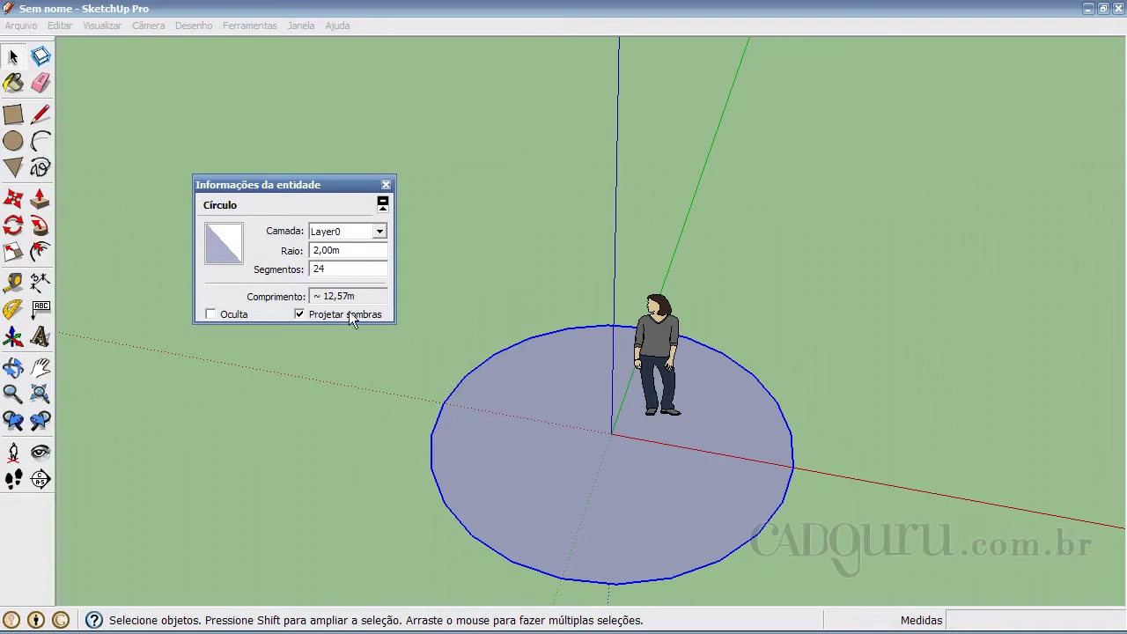
pyautogui.moveTo(342, 268); pyautogui.dragTo(294, 268)
pyautogui.write('999')
pyautogui.press('Return')
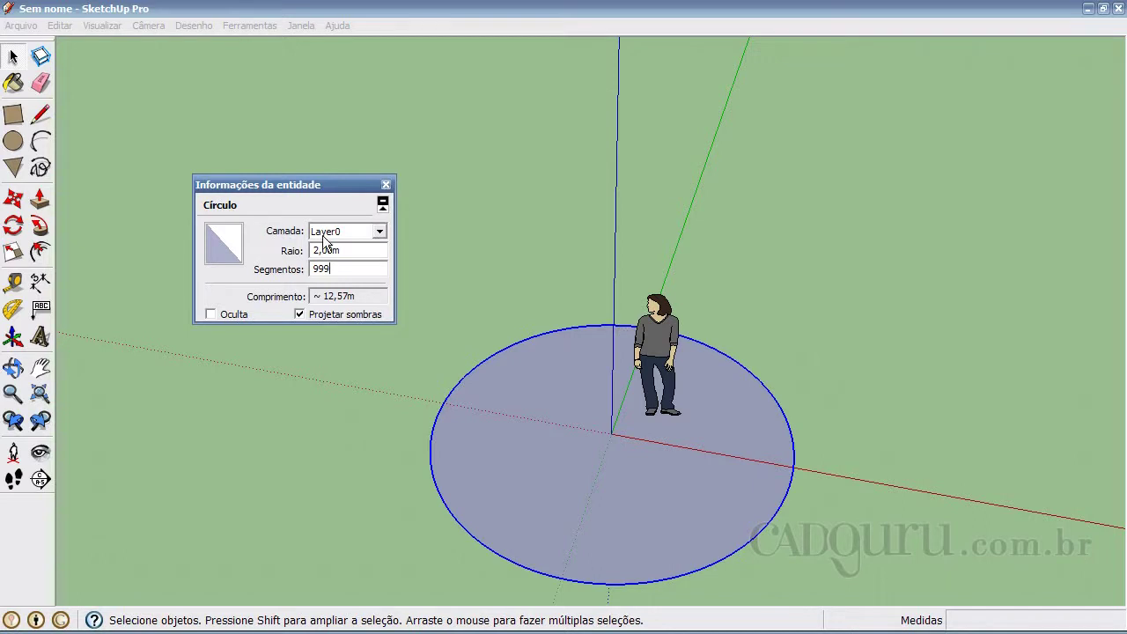
# Set the circle's segments back to 24 and close the entity information.
pyautogui.doubleClick(310, 268)
pyautogui.write('24')
pyautogui.press('Return')
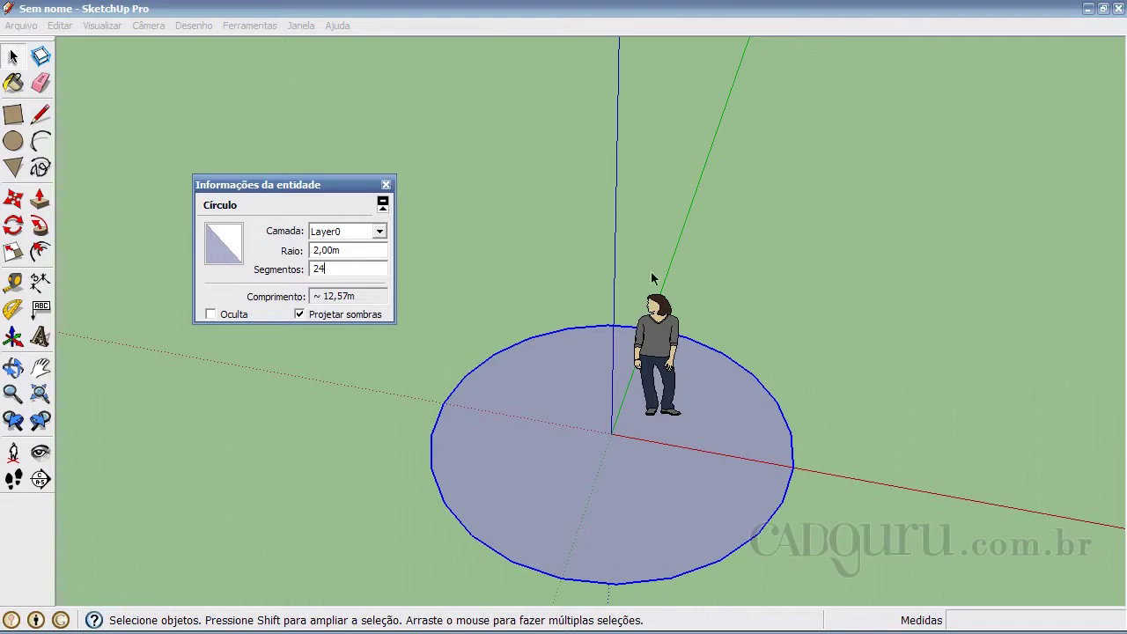
pyautogui.click(385, 186)
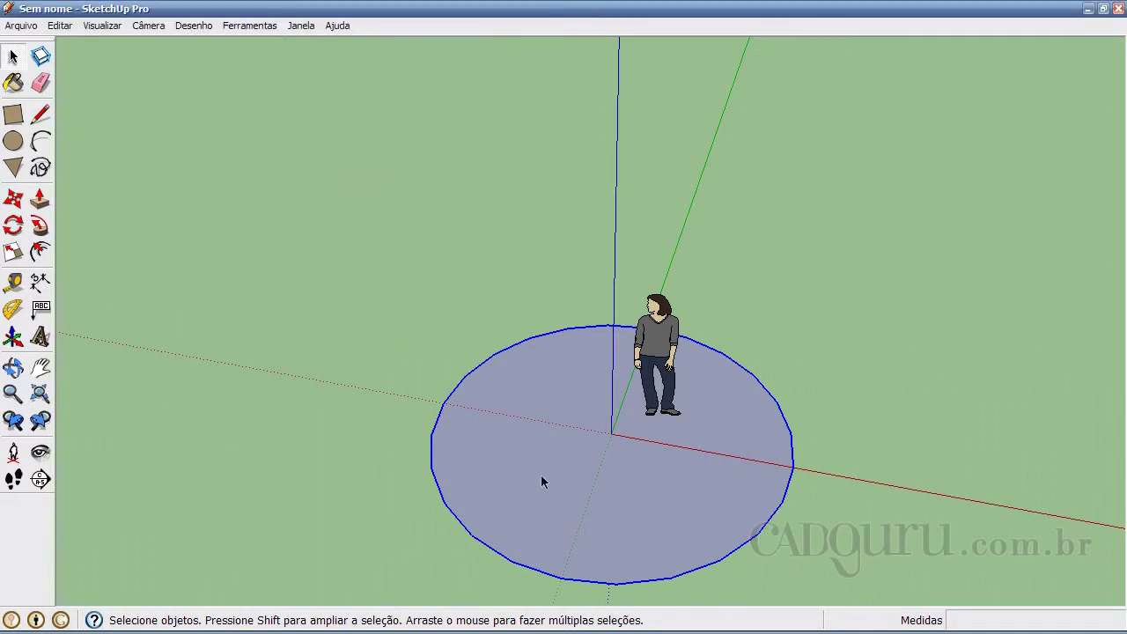
# Check the area of the 24-segment circle's face in its entity information, then close it.
pyautogui.click(567, 397)
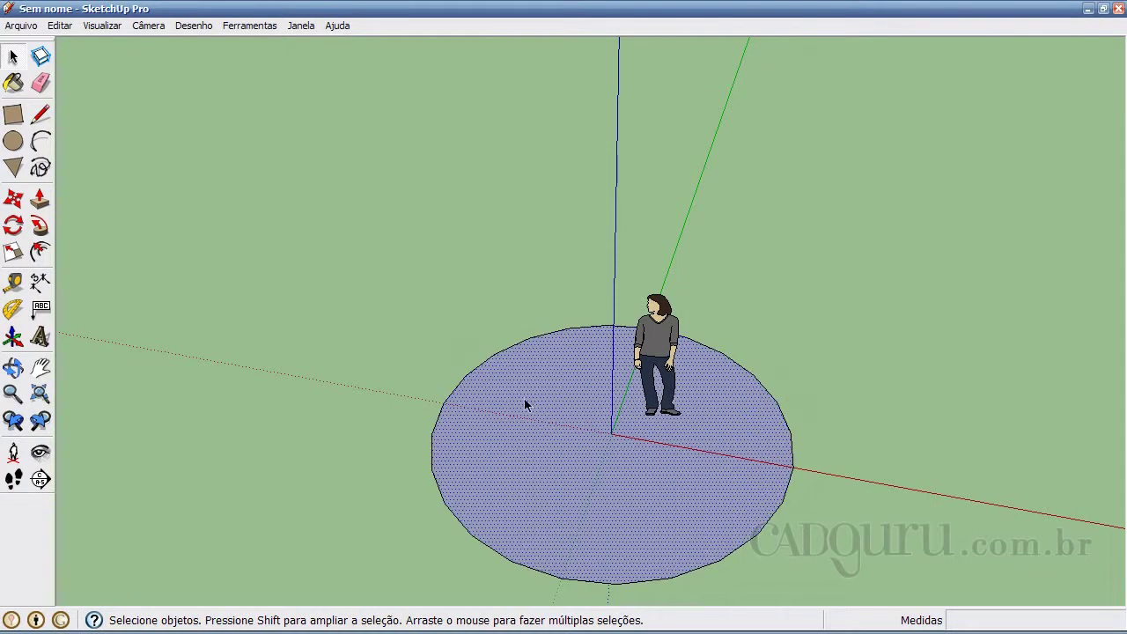
pyautogui.rightClick(558, 425)
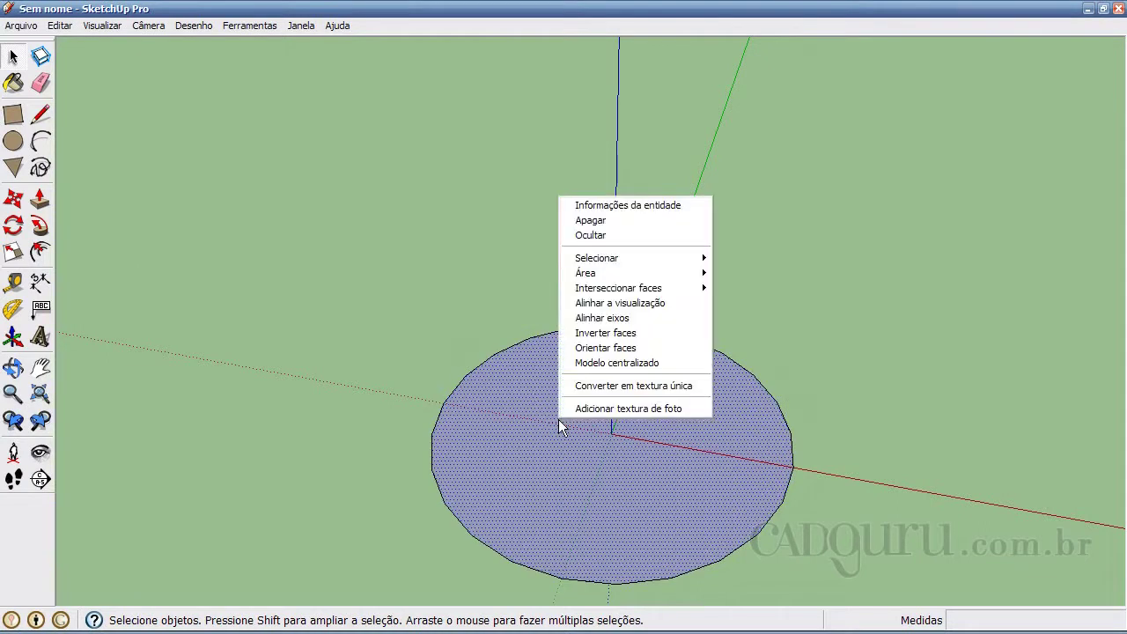
pyautogui.click(584, 208)
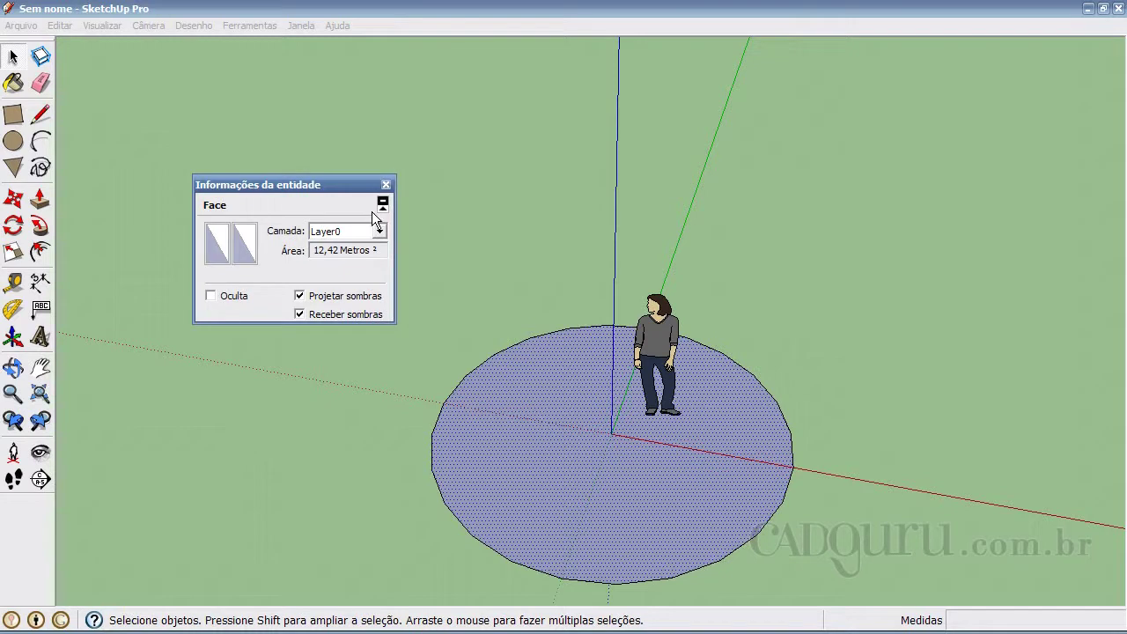
pyautogui.click(385, 184)
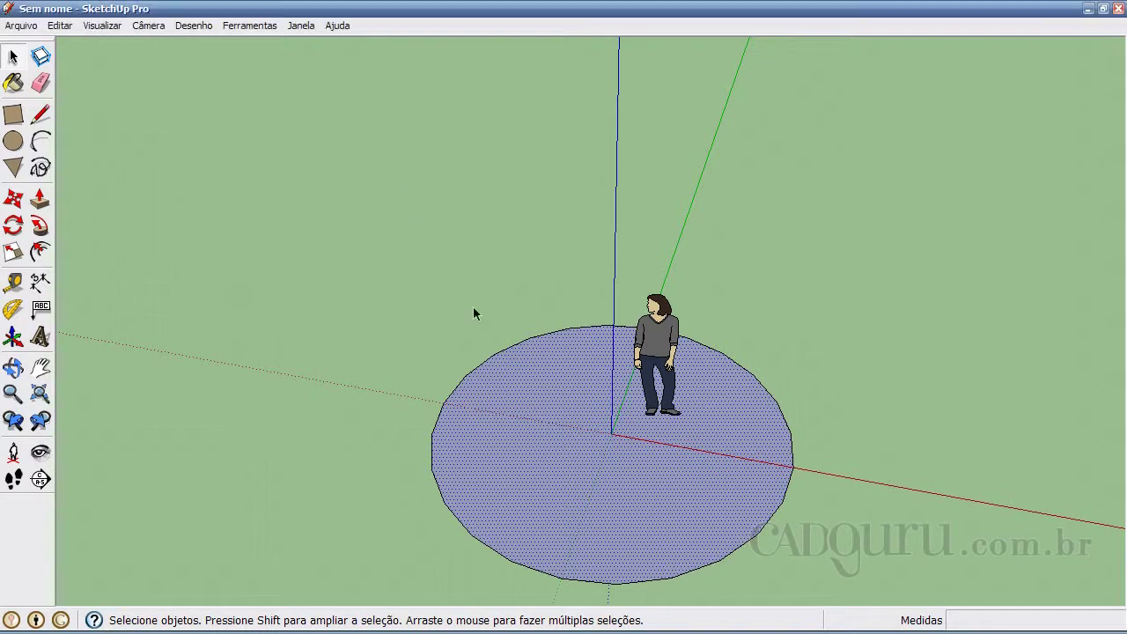
# Select the circle's edge and set its segment count to 999 in the entity information.
pyautogui.click(503, 348)
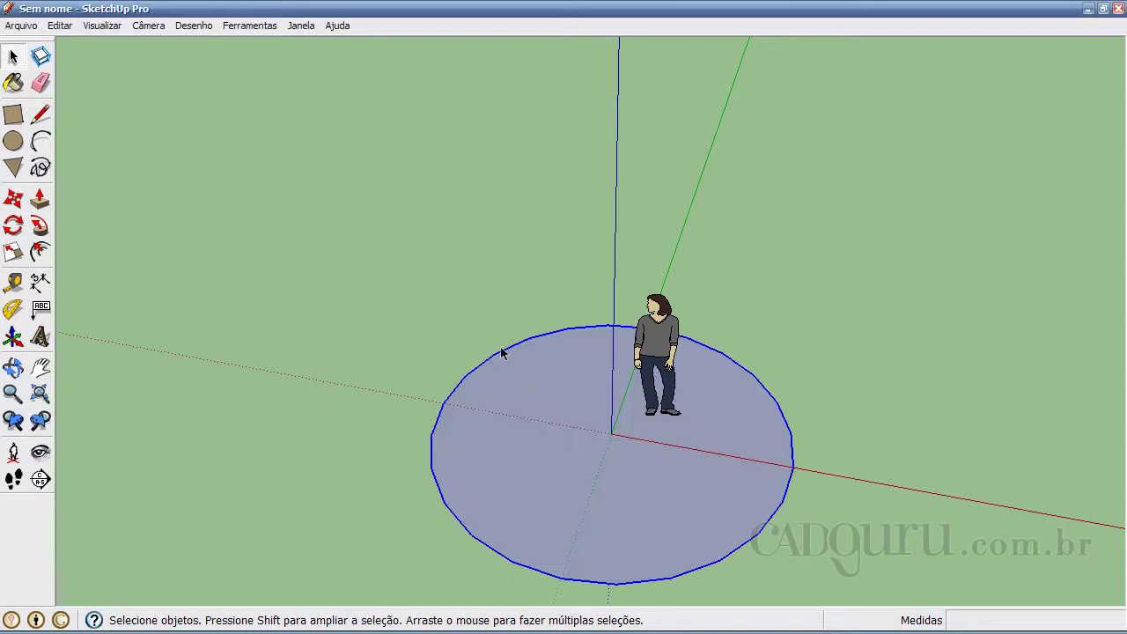
pyautogui.rightClick(465, 527)
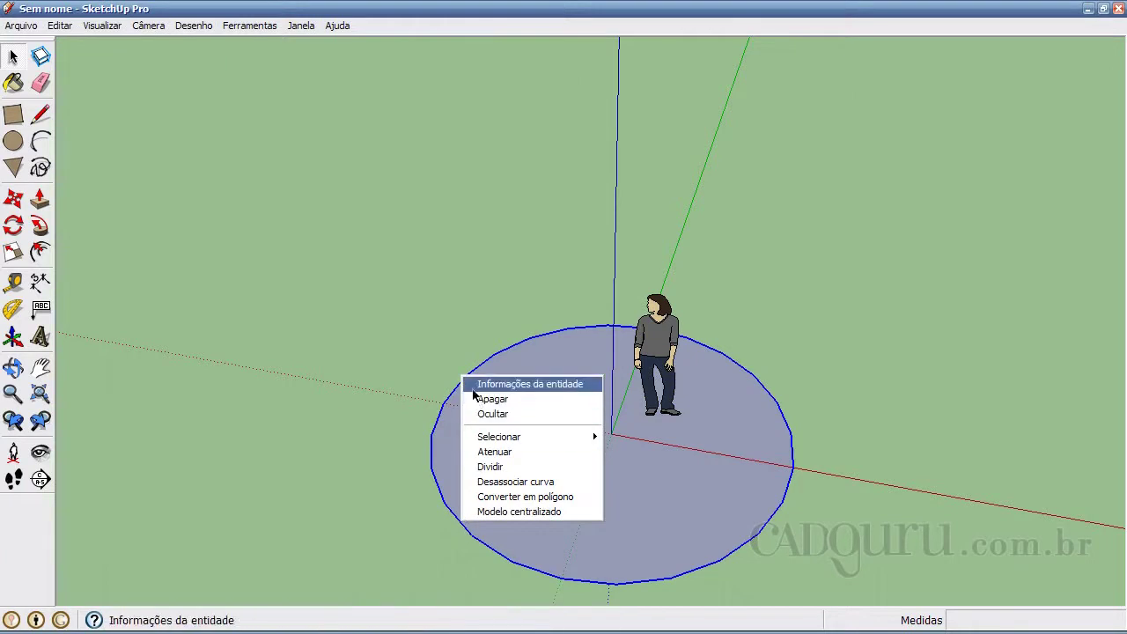
pyautogui.click(476, 385)
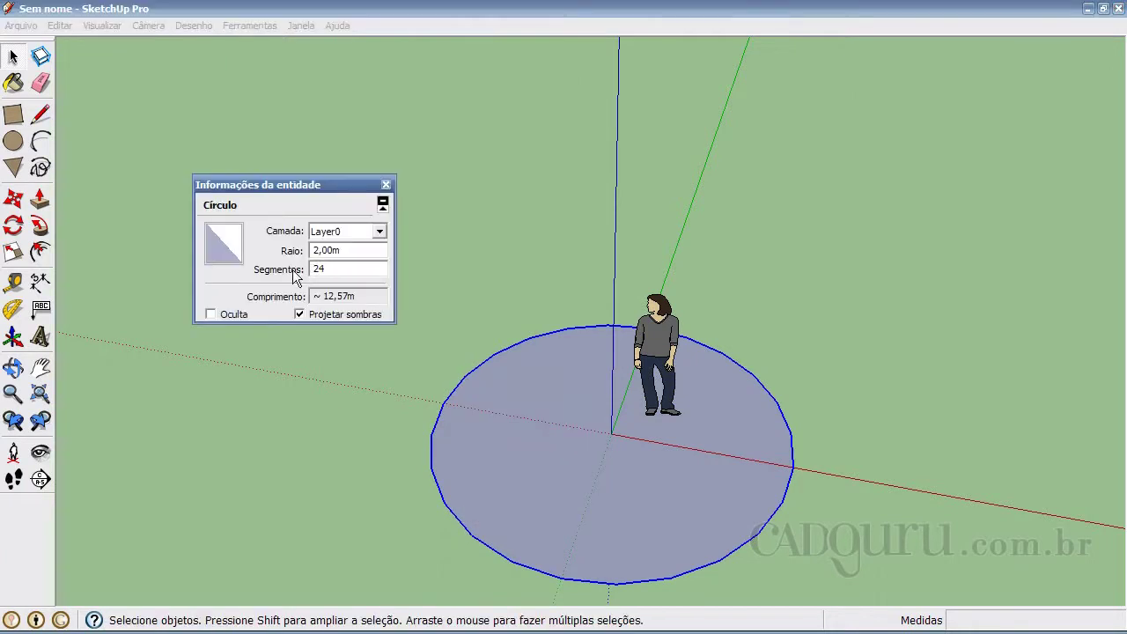
pyautogui.moveTo(324, 274); pyautogui.dragTo(300, 276)
pyautogui.write('999')
pyautogui.press('Return')
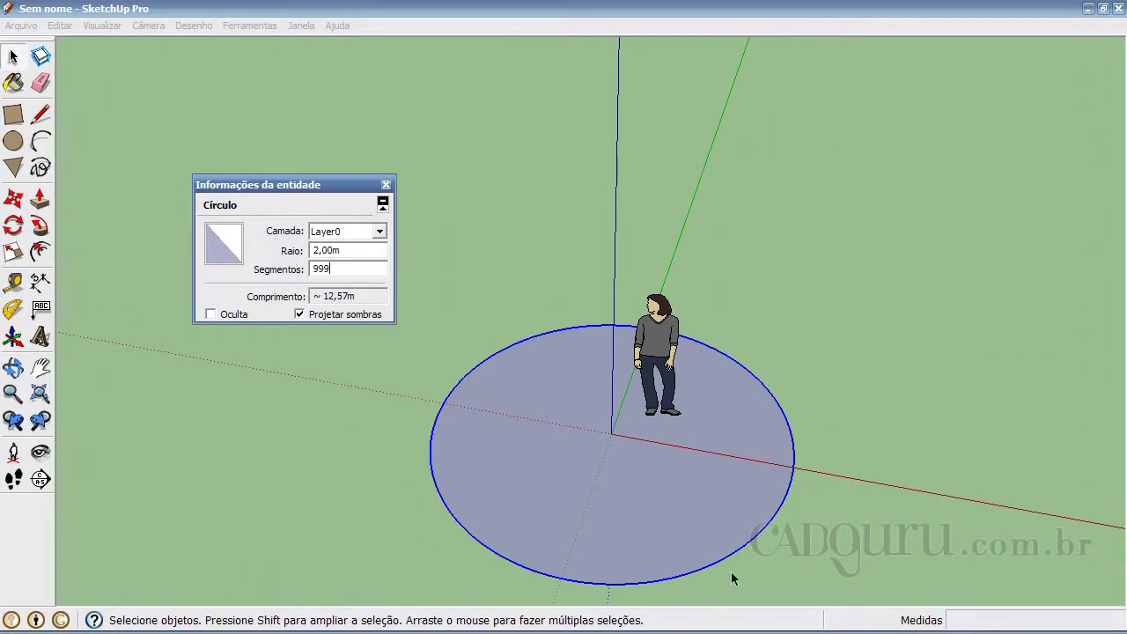
pyautogui.click(386, 184)
# Check the area of the 999-segment circle's face in its entity information, then close it.
pyautogui.click(517, 412)
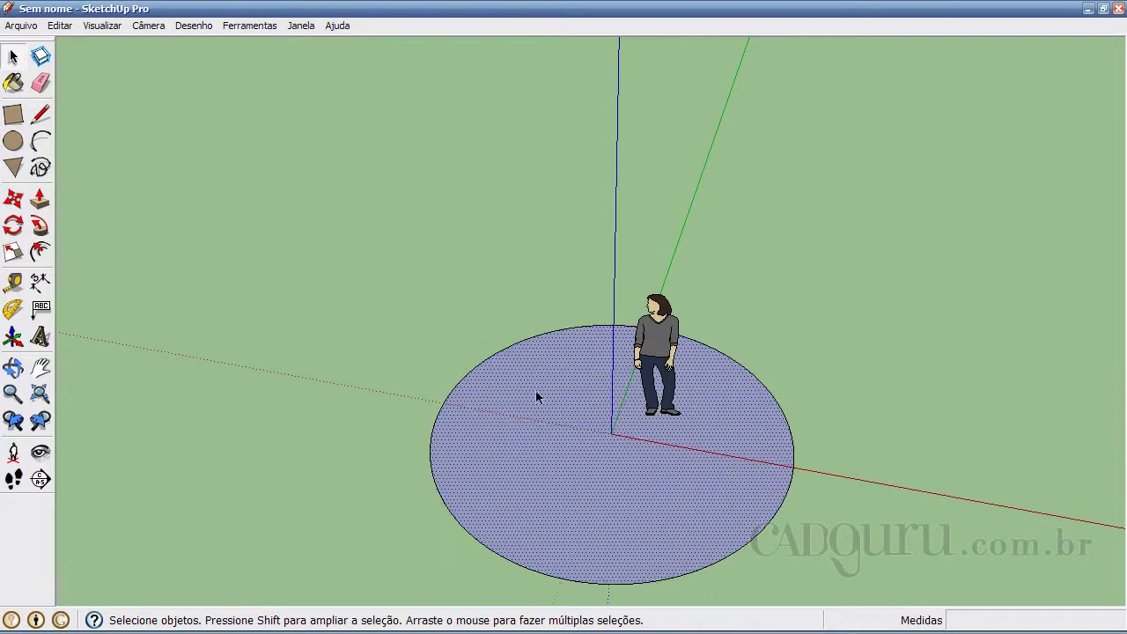
pyautogui.rightClick(538, 398)
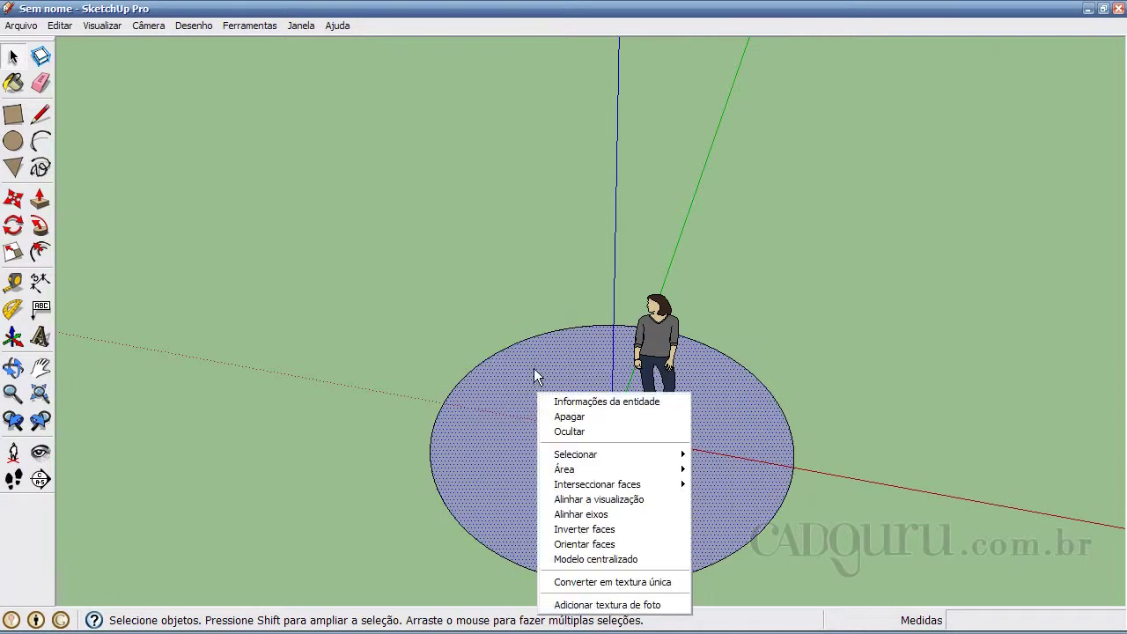
pyautogui.click(601, 403)
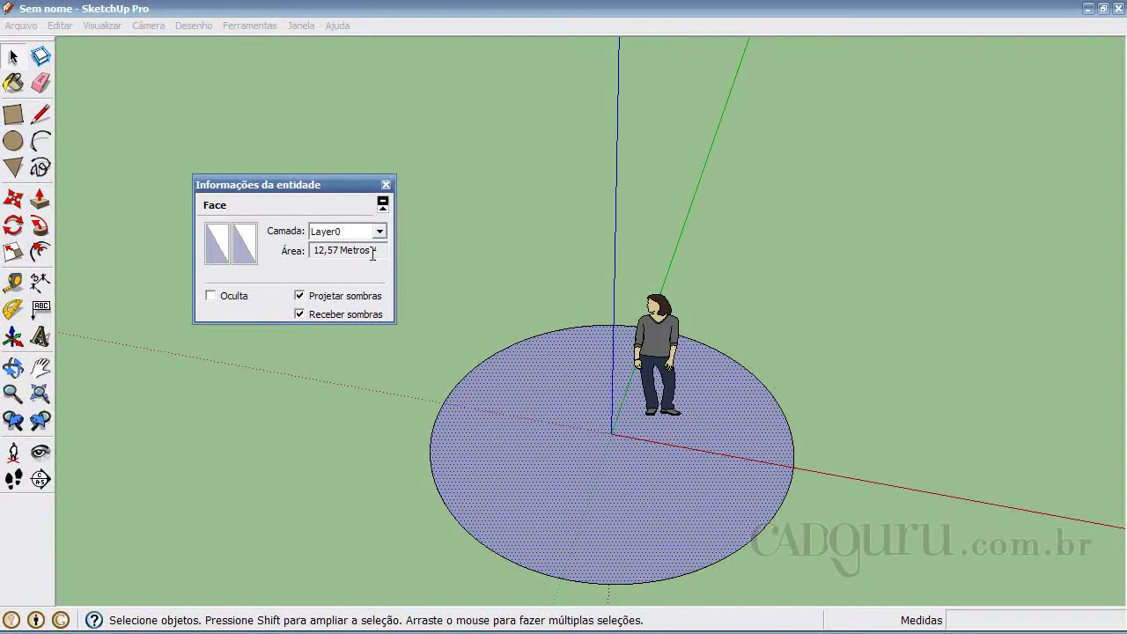
pyautogui.click(385, 185)
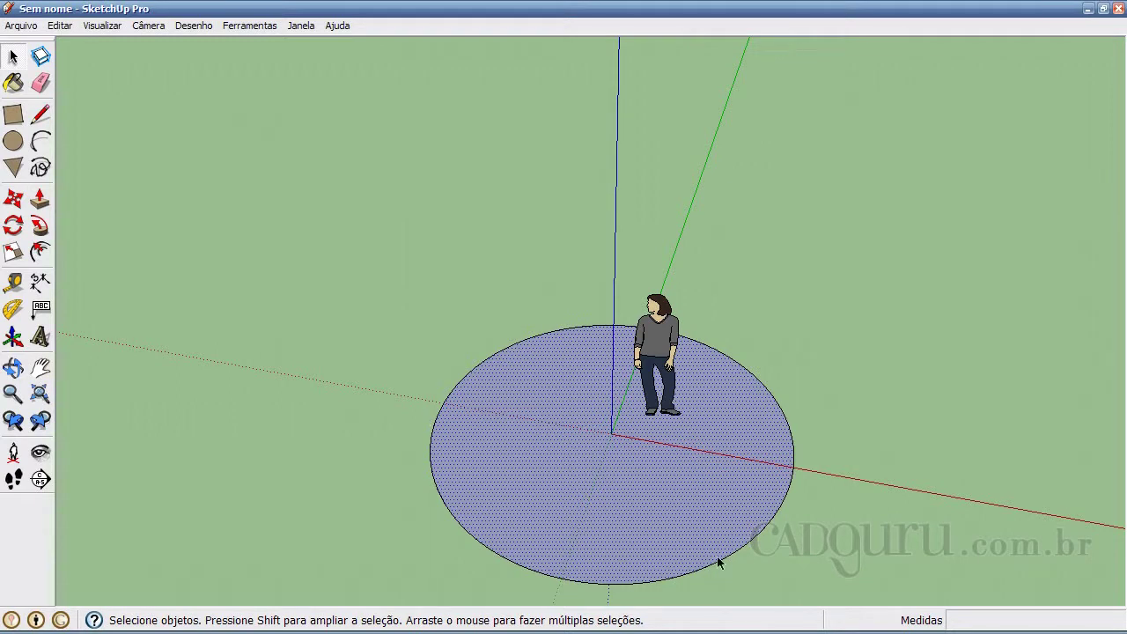
# Draw a line about 9.12 m long from the circle's edge at the green axis out to a free point beyond the circle.
pyautogui.moveTo(717, 560); pyautogui.dragTo(822, 466, button='middle')
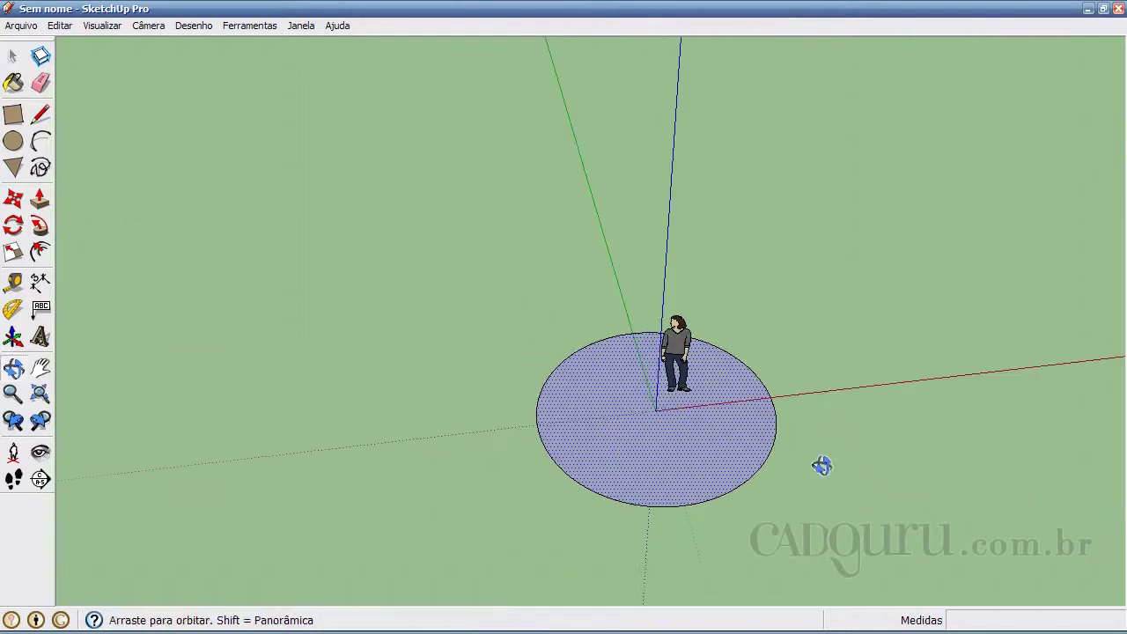
pyautogui.press('h')
pyautogui.moveTo(798, 354); pyautogui.dragTo(554, 382)
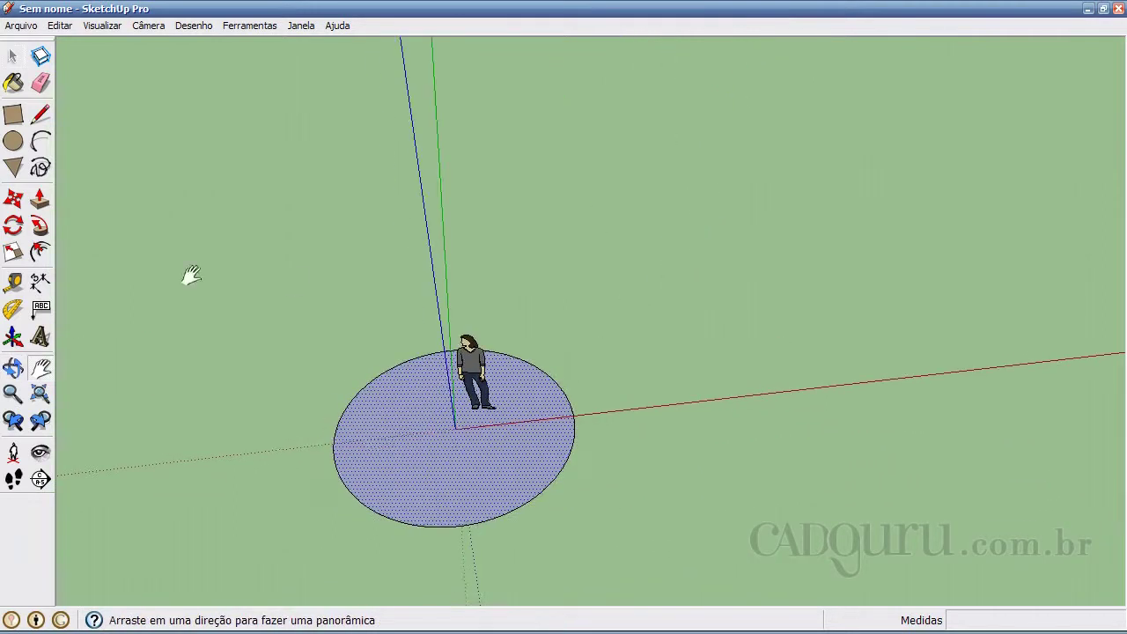
pyautogui.click(40, 116)
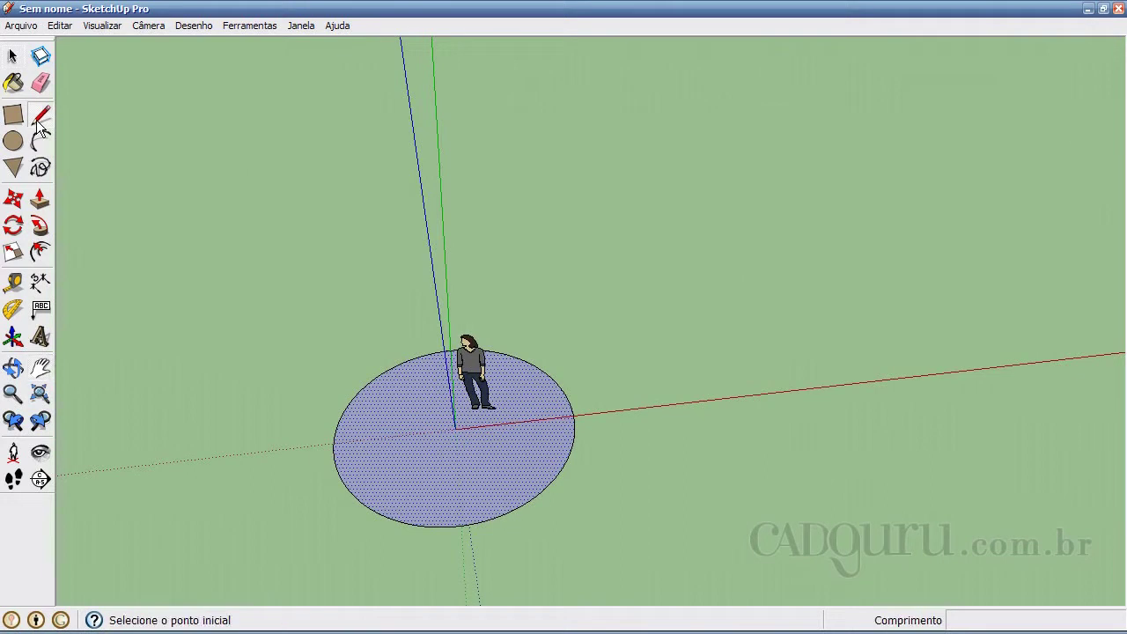
pyautogui.click(449, 349)
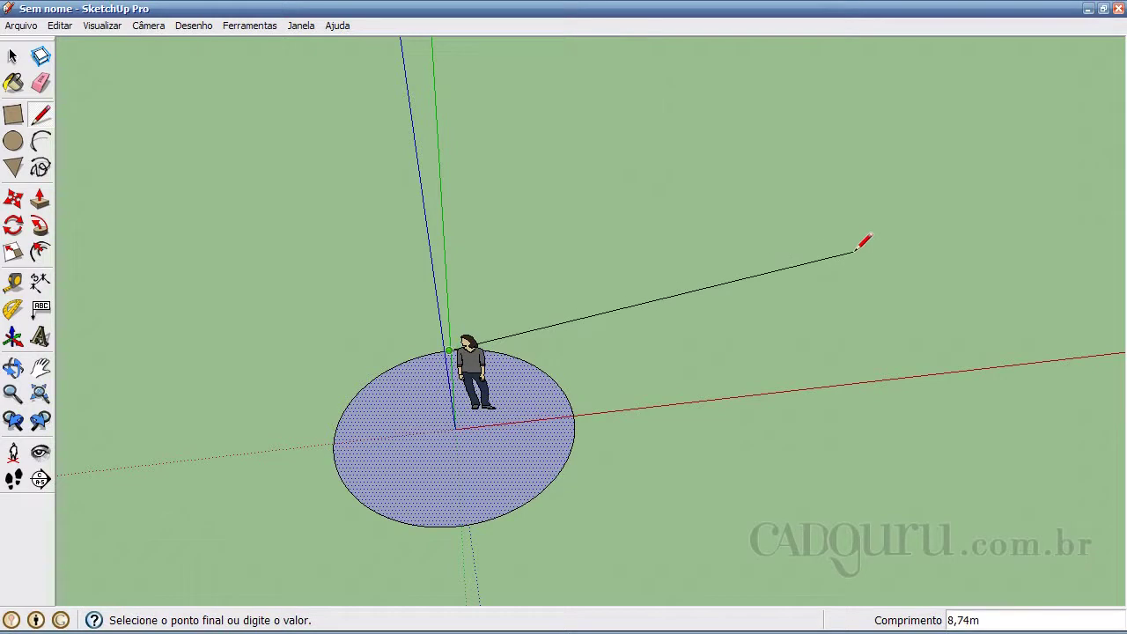
pyautogui.click(807, 201)
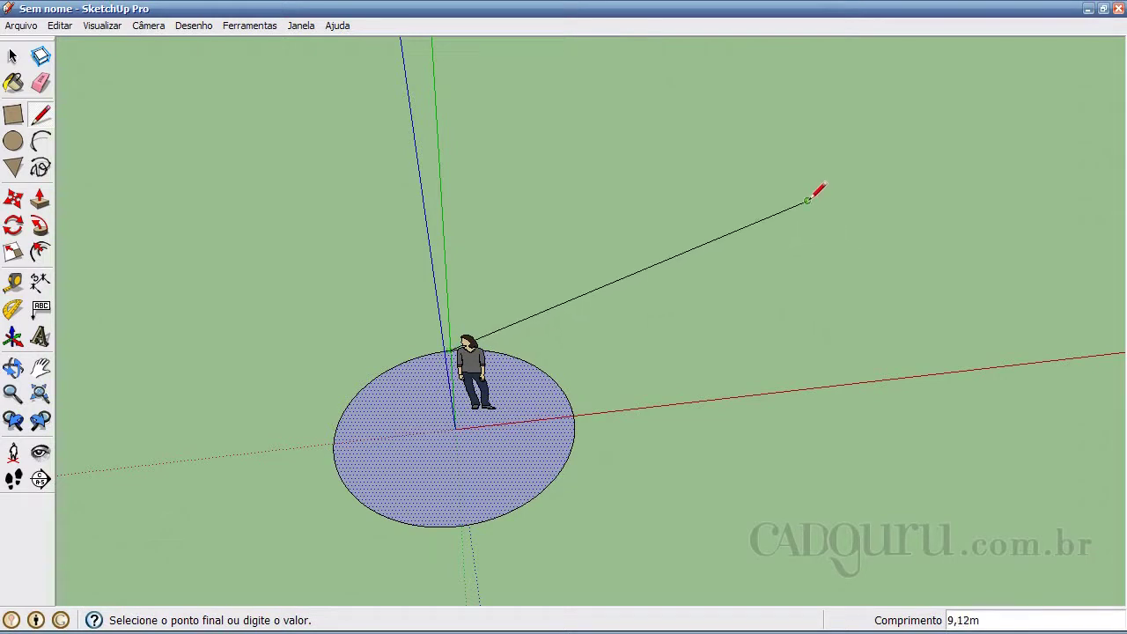
# Draw a rectangle of about 1.54 m by 9.18 m starting from the free end of the slanted line.
pyautogui.click(13, 114)
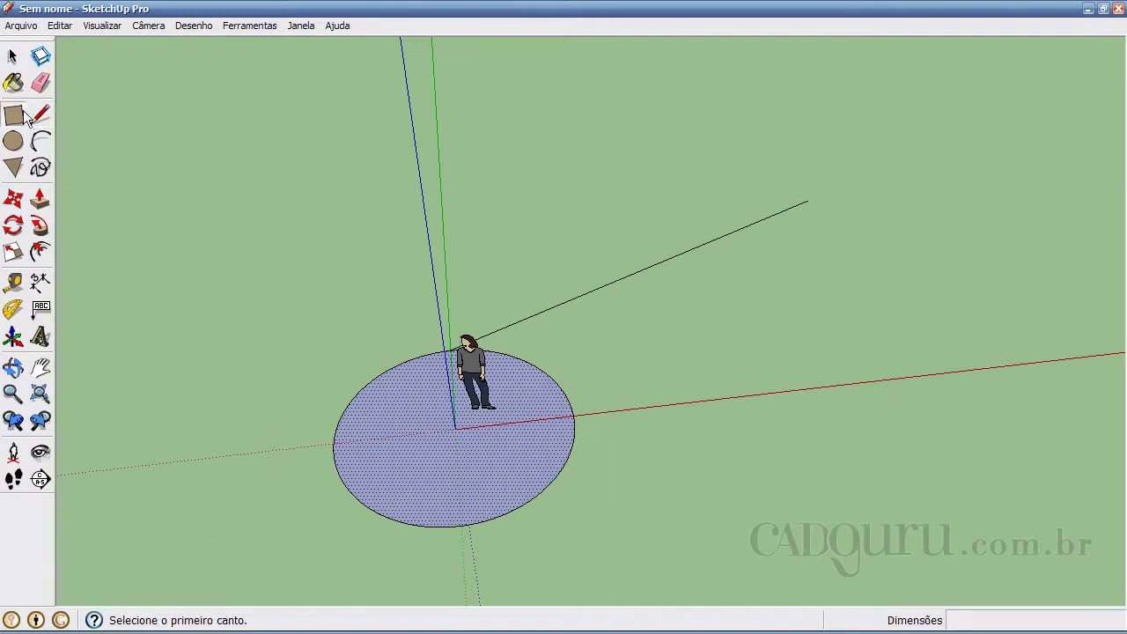
pyautogui.click(809, 201)
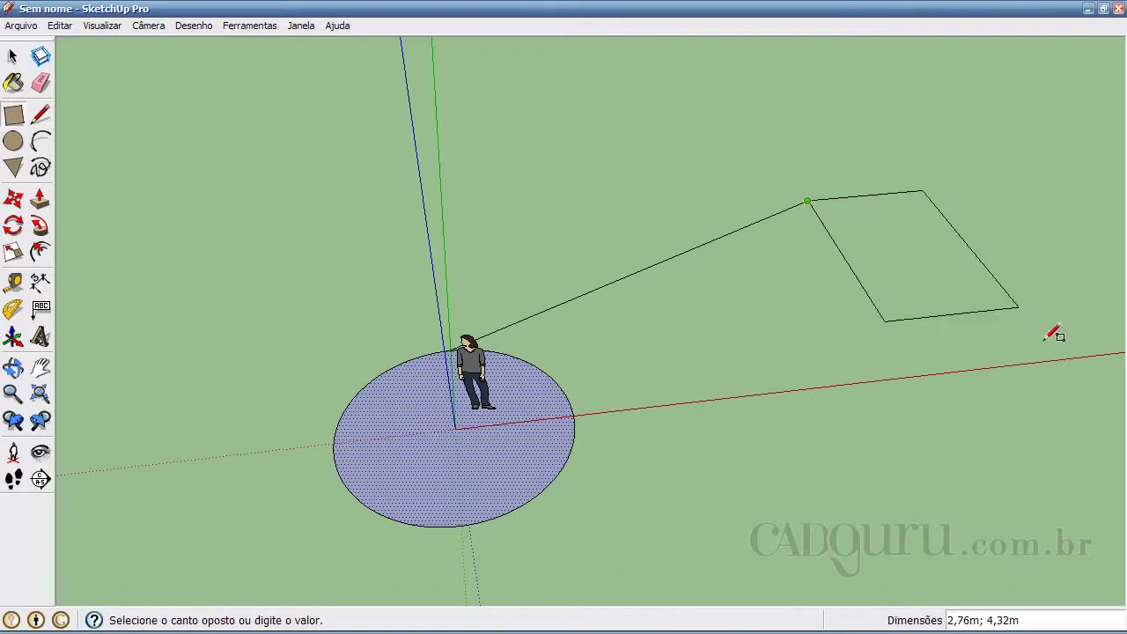
pyautogui.click(1109, 511)
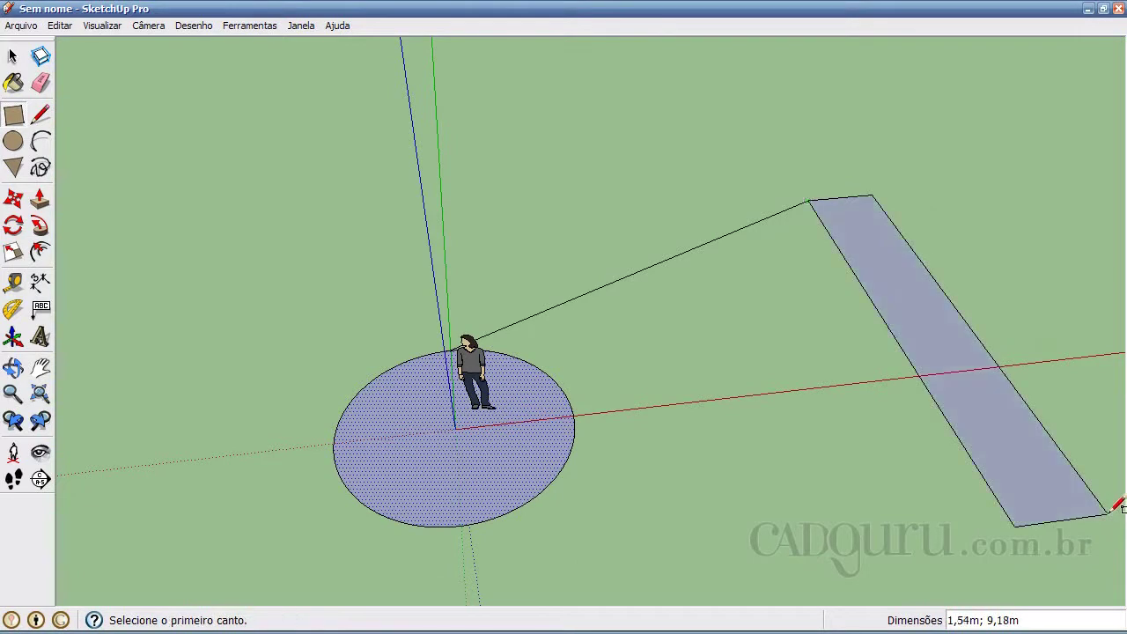
pyautogui.press('space')
# Draw a line about 8.30 m long from the rectangle's nearest corner to the circle's front edge at the green axis, closing the area between them.
pyautogui.click(40, 114)
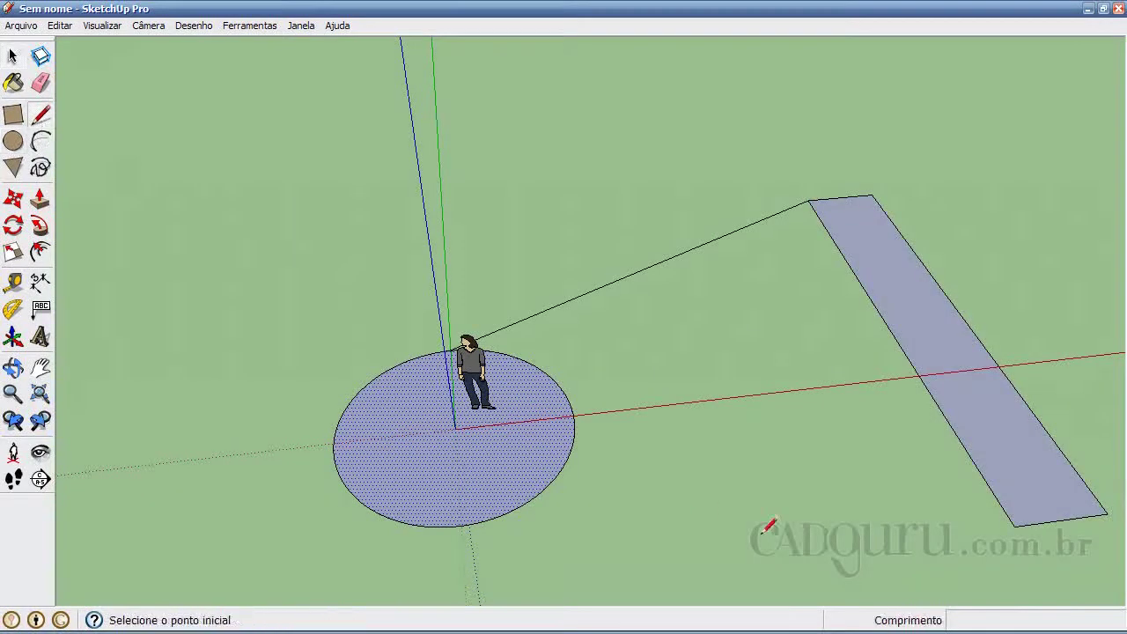
pyautogui.click(1015, 526)
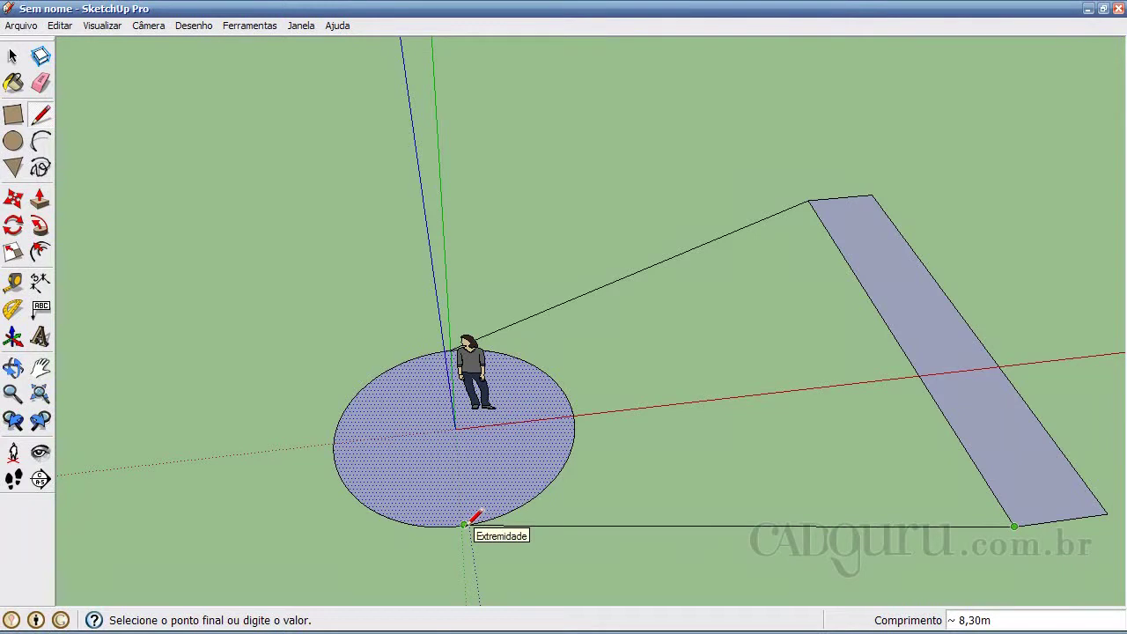
pyautogui.click(465, 526)
pyautogui.press('space')
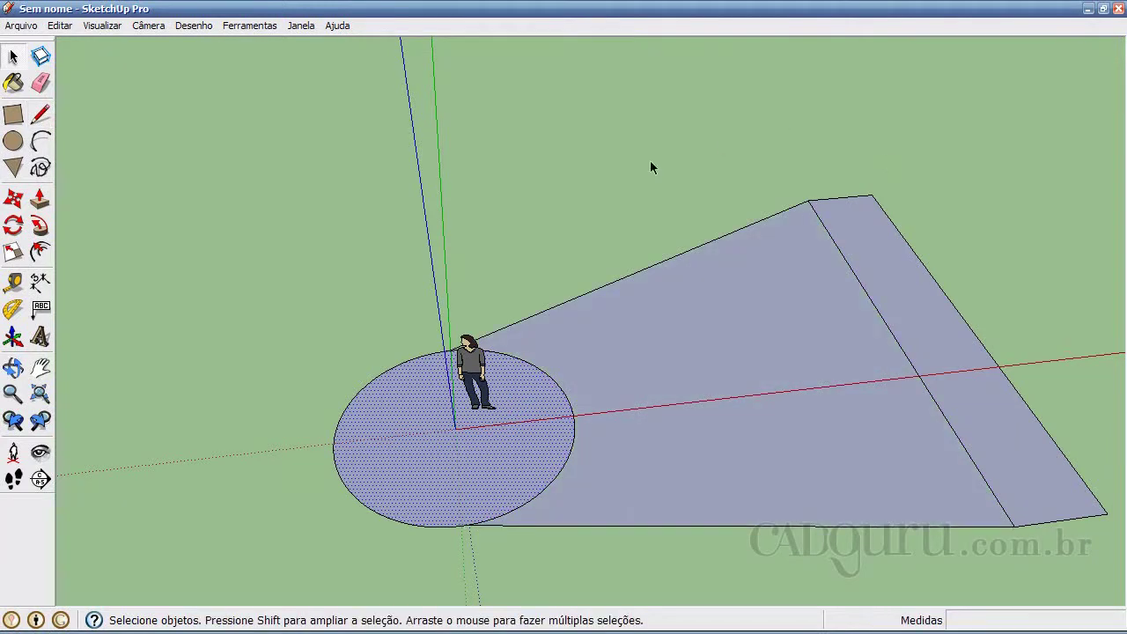
# Delete the edge dividing the middle face from the rectangle and the circle's inner arc, merging everything into one face.
pyautogui.click(750, 333)
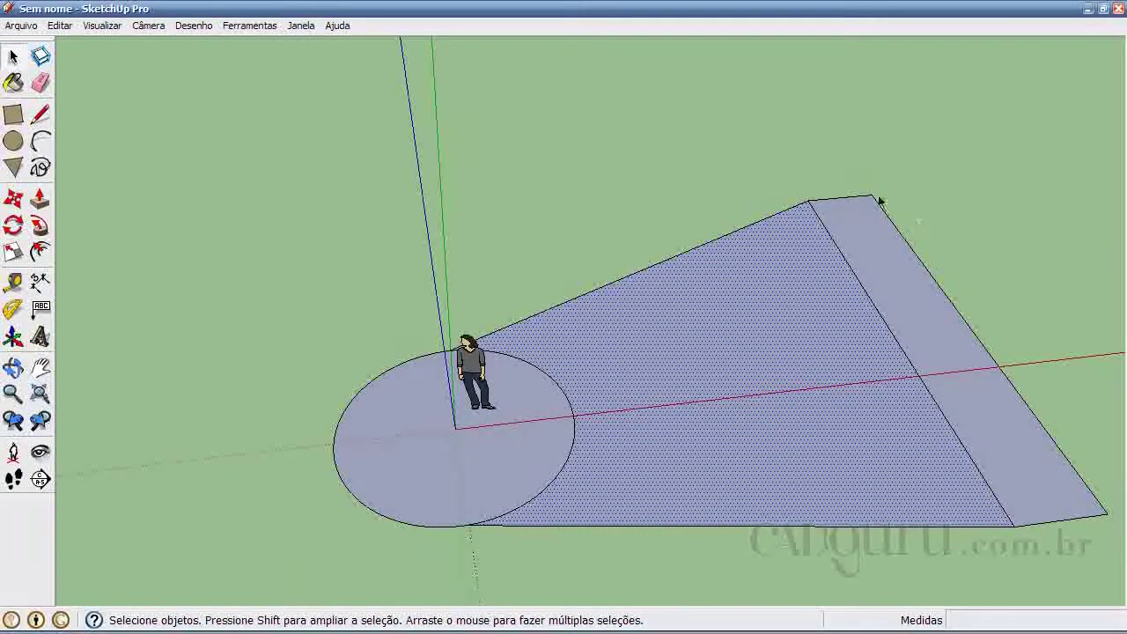
pyautogui.click(879, 256)
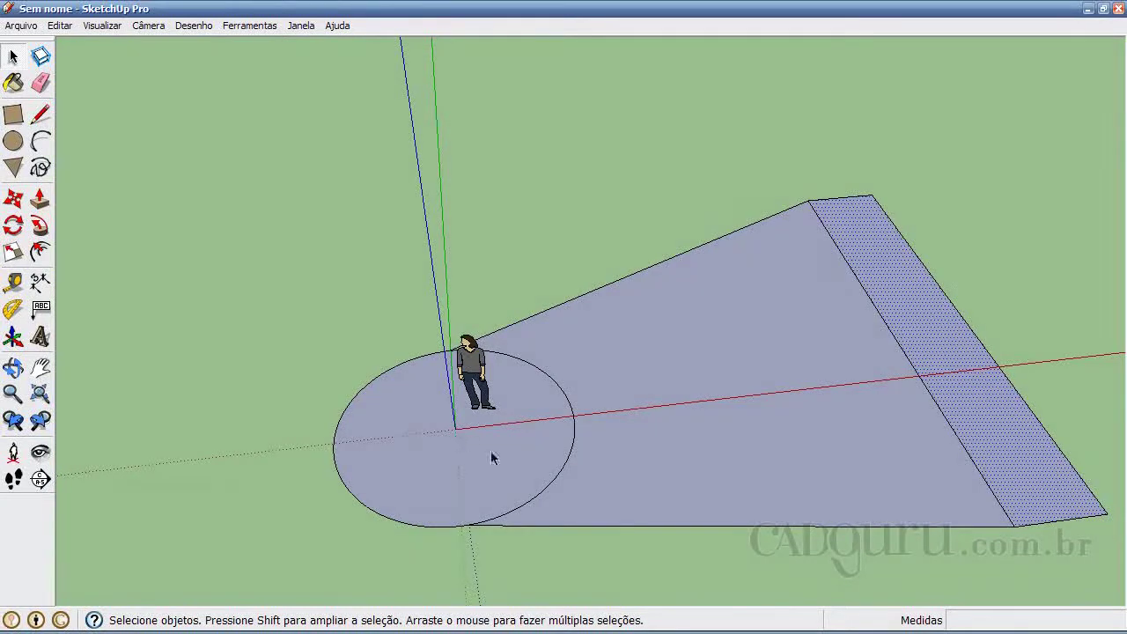
pyautogui.click(908, 357)
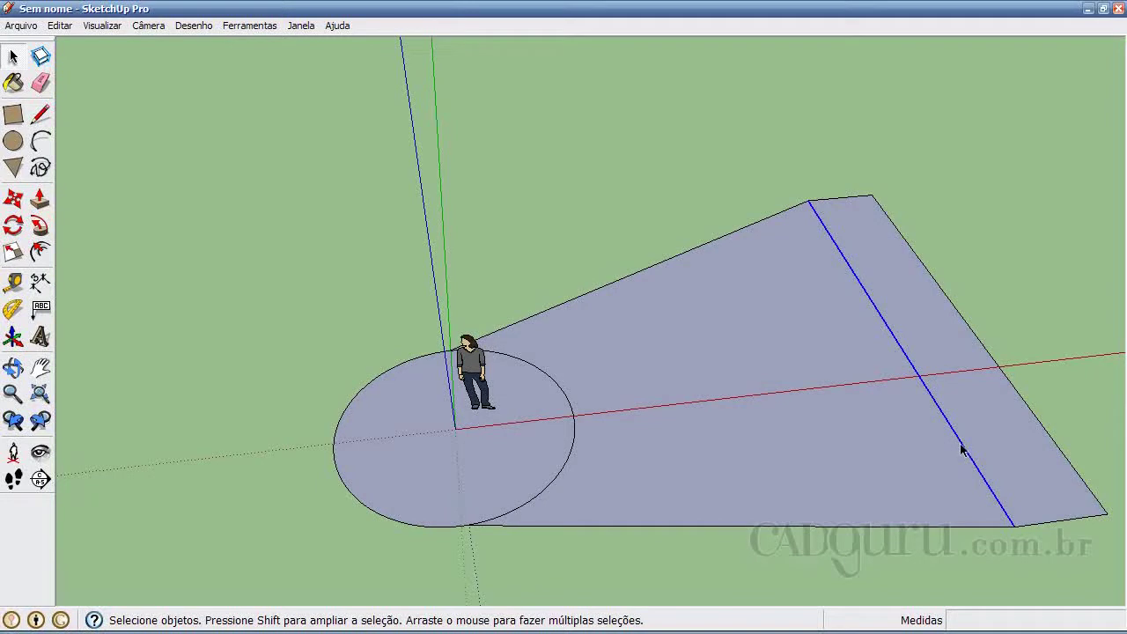
pyautogui.press('Delete')
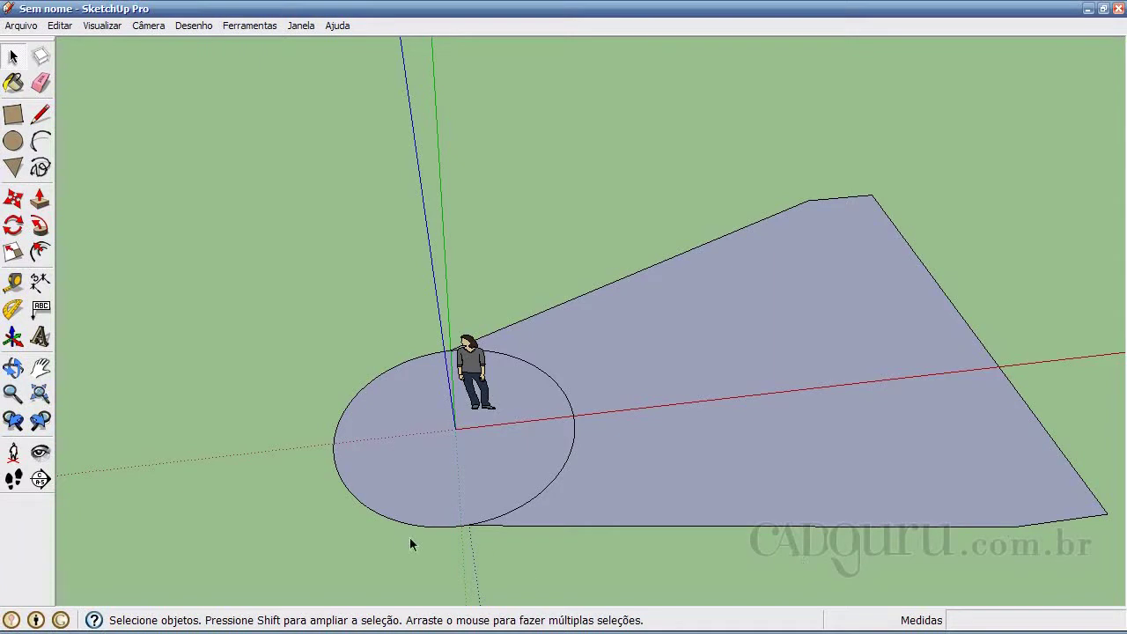
pyautogui.click(532, 502)
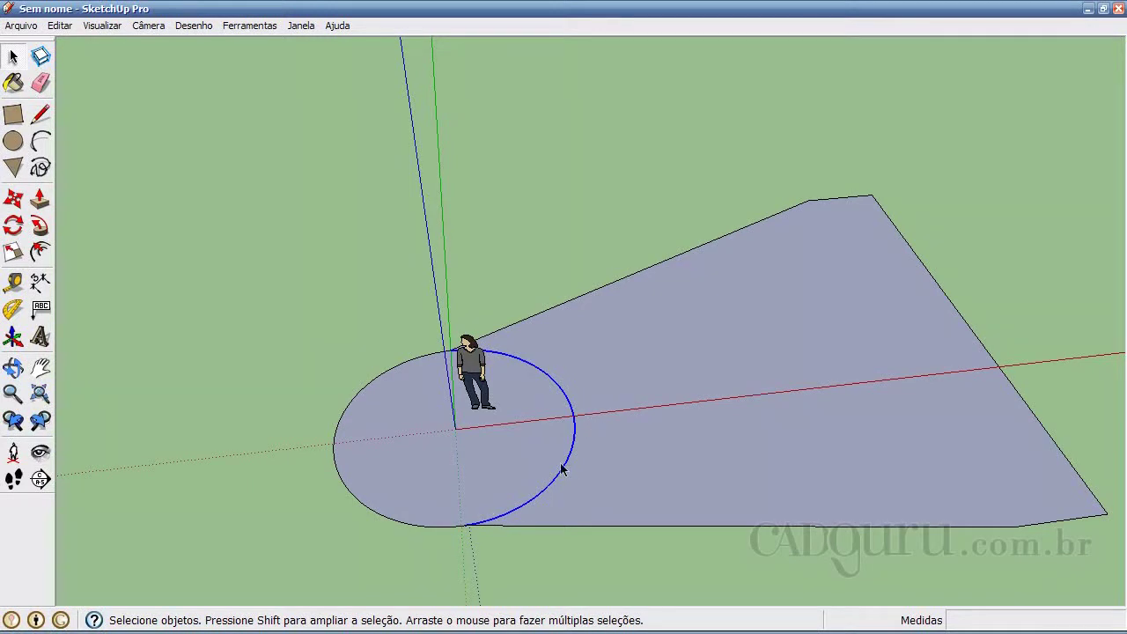
pyautogui.press('Delete')
# Select the merged face and check its area in the entity information.
pyautogui.click(611, 377)
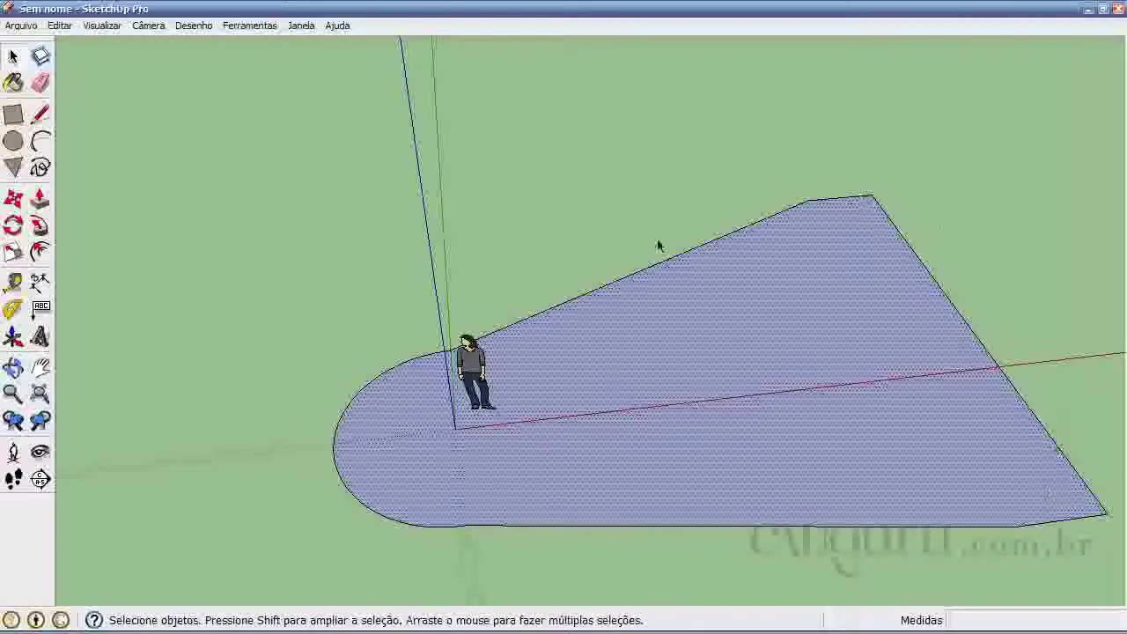
pyautogui.moveTo(709, 383); pyautogui.dragTo(749, 383, button='middle')
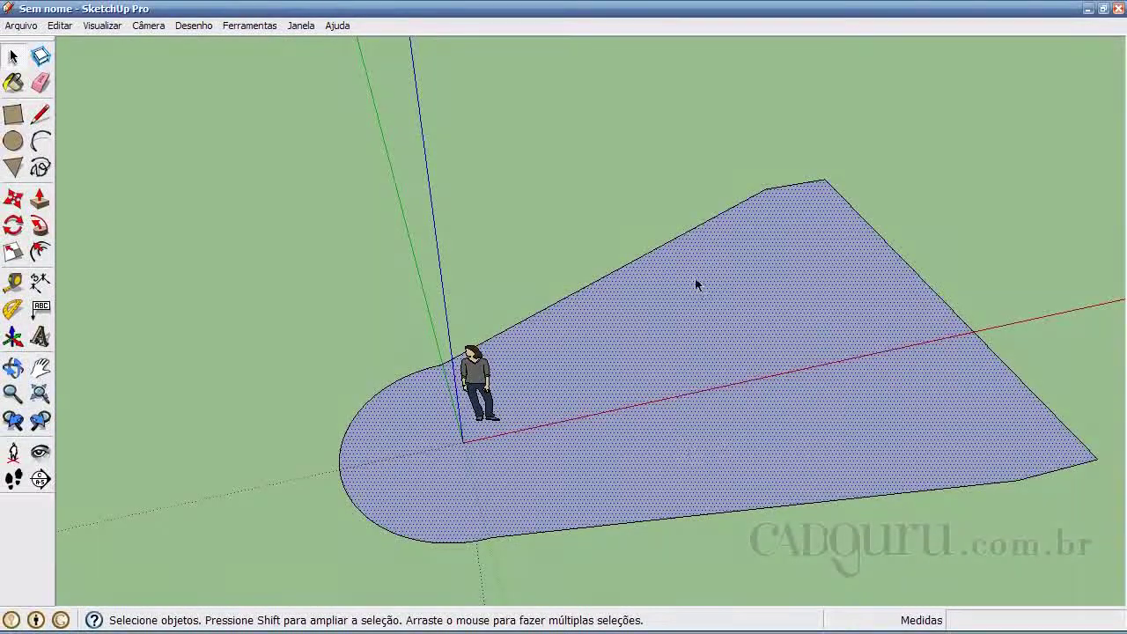
pyautogui.rightClick(661, 318)
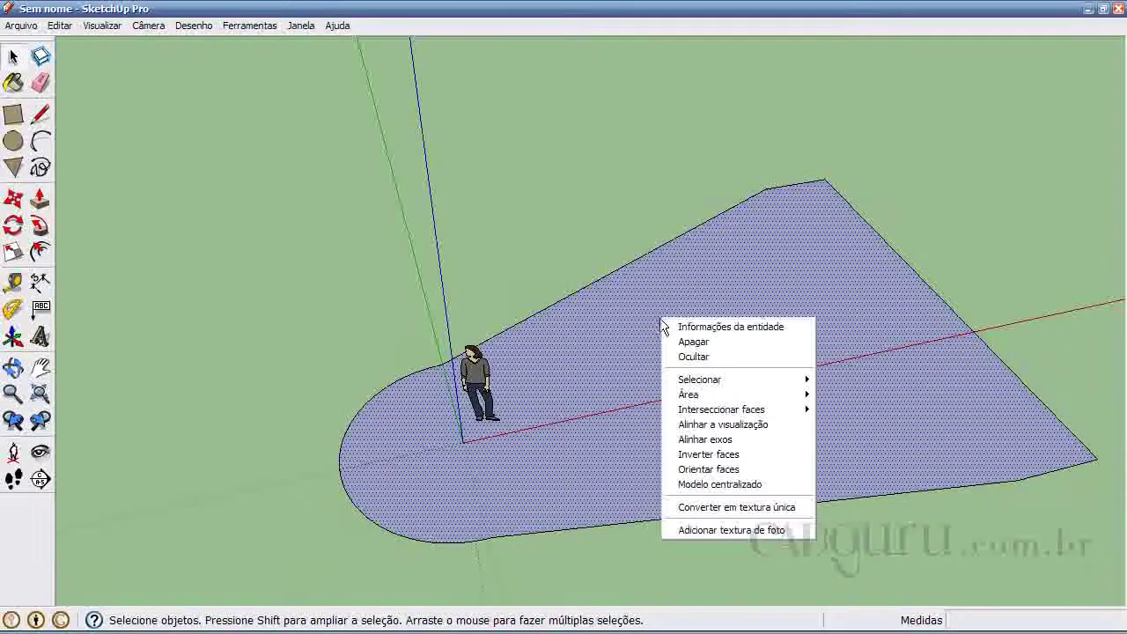
pyautogui.click(729, 327)
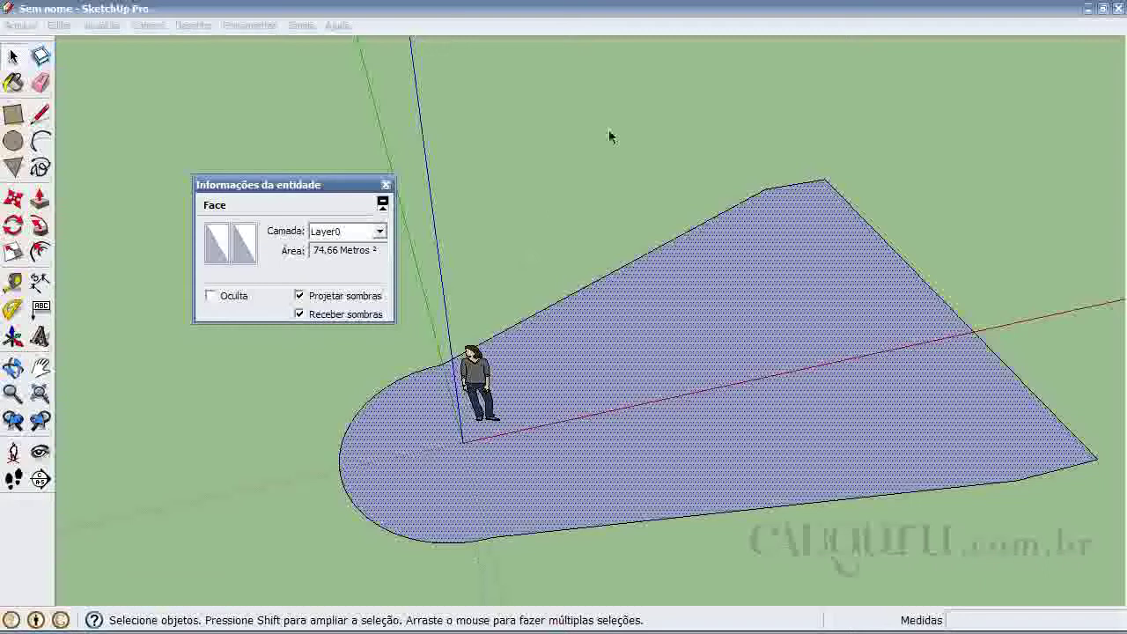
pyautogui.click(684, 298)
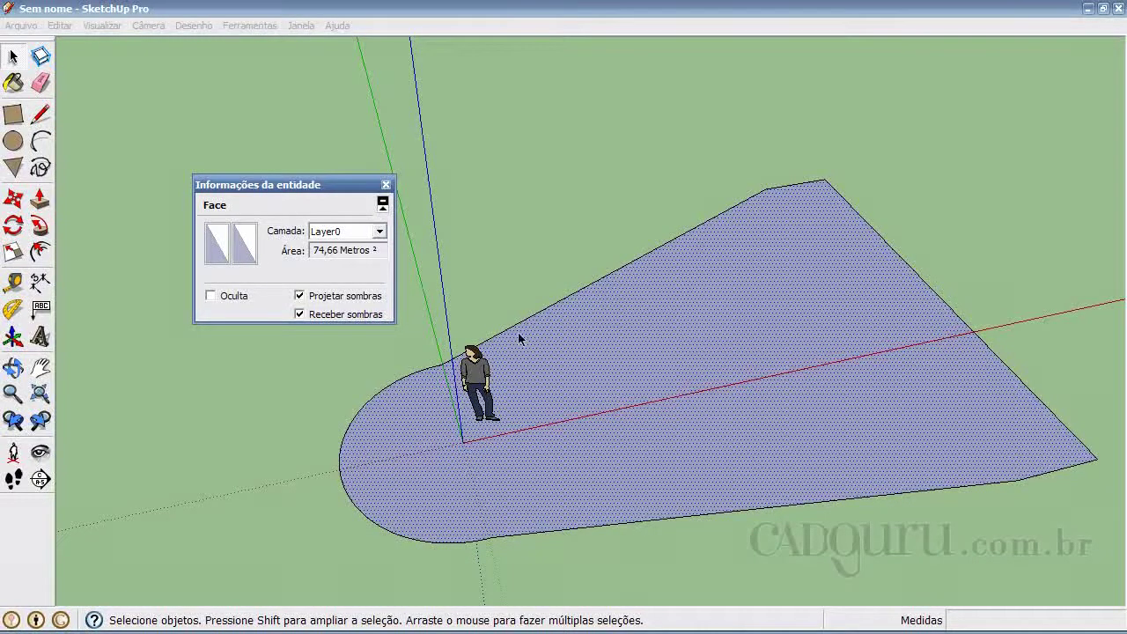